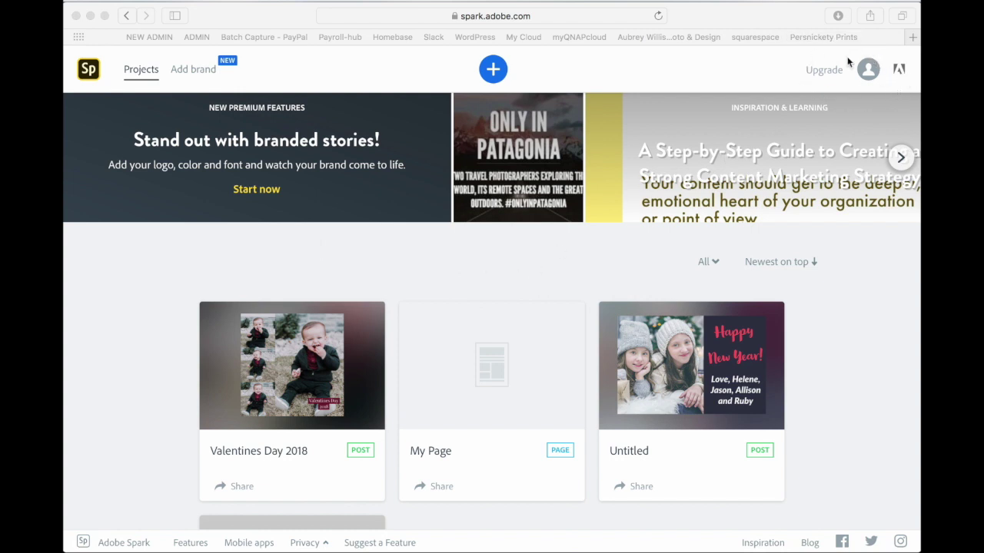
- Start a new Post from scratch with no template
{"action": "left_click", "coordinate": [496, 75]}
{"action": "left_click", "coordinate": [497, 75]}
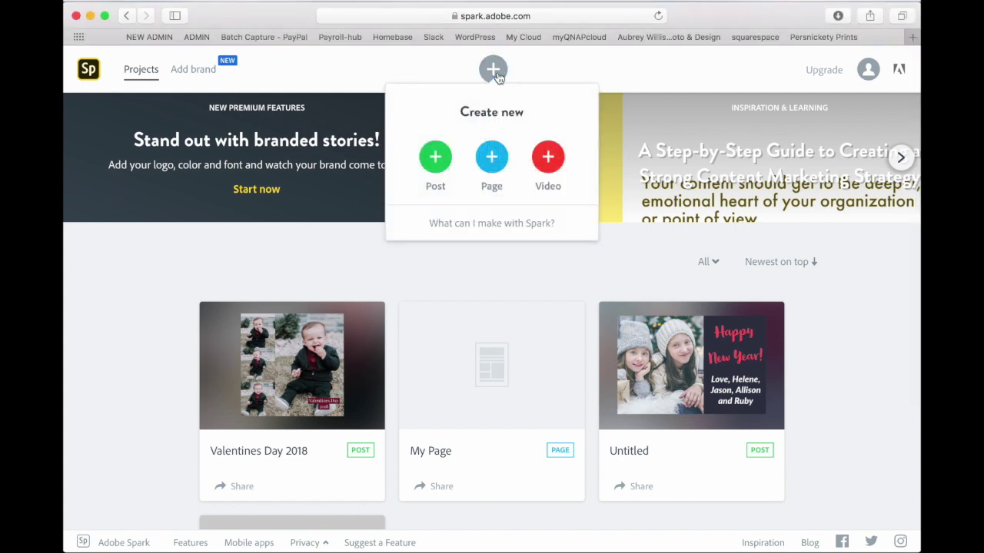
{"action": "left_click", "coordinate": [436, 158]}
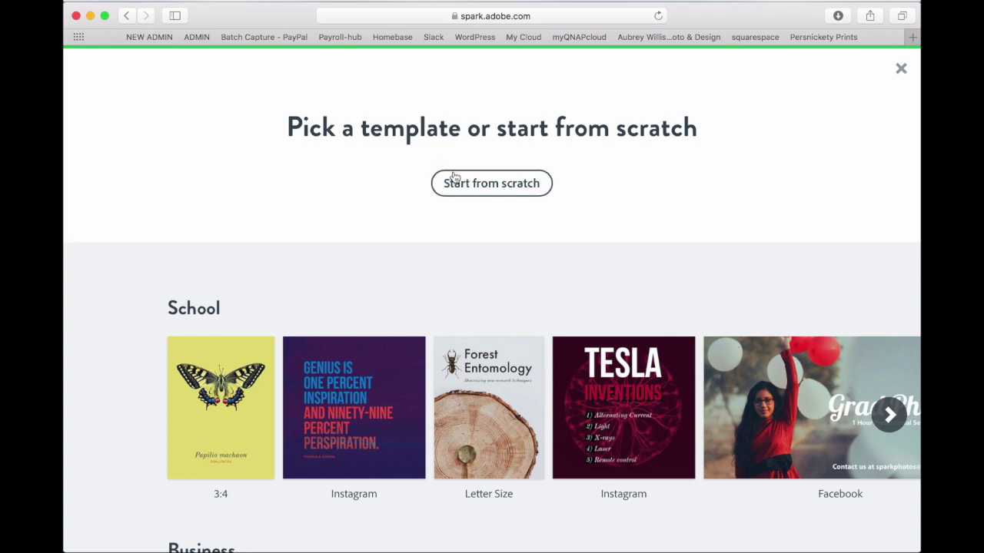
{"action": "left_click", "coordinate": [453, 178]}
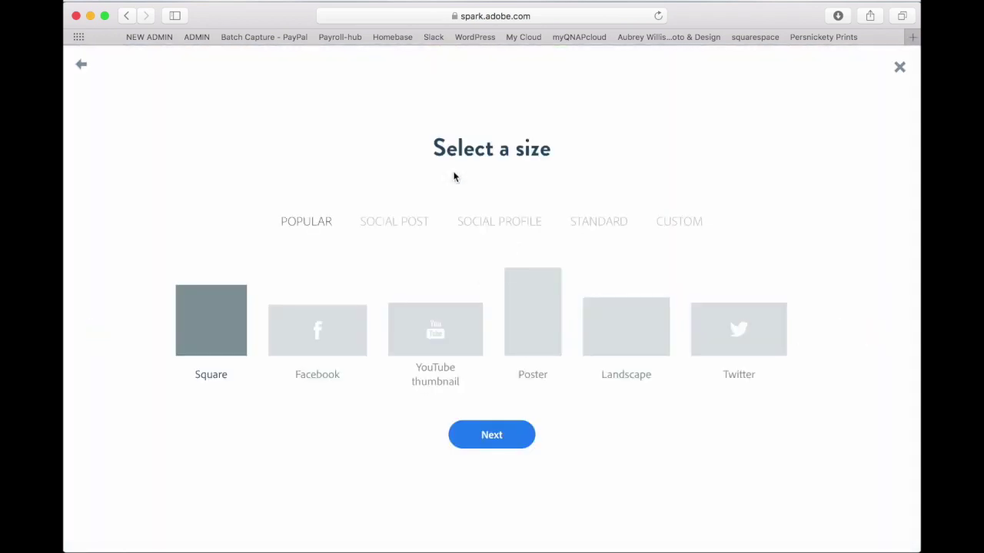
- Set a custom 3600 × 3600 px canvas size and continue to photo selection
{"action": "left_click", "coordinate": [671, 234]}
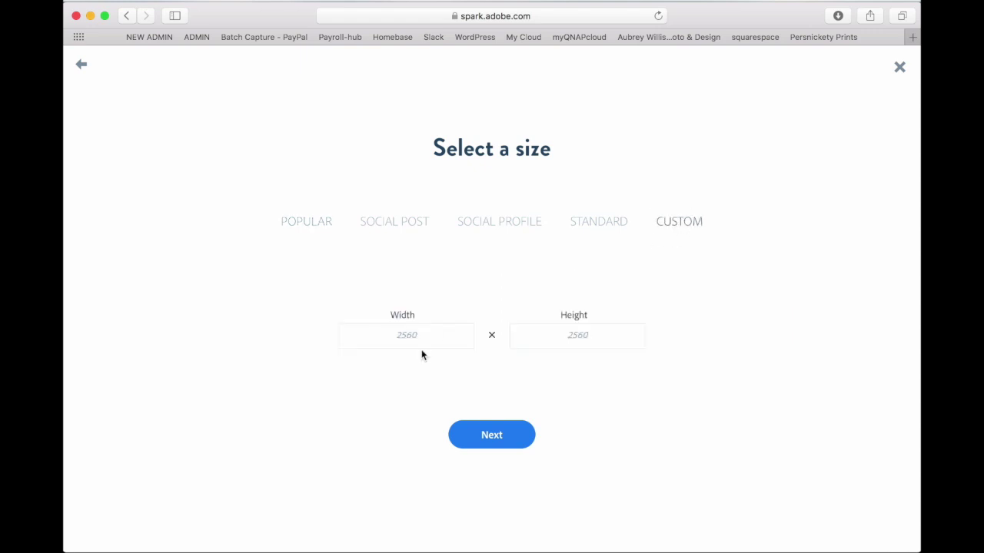
{"action": "left_click", "coordinate": [434, 336]}
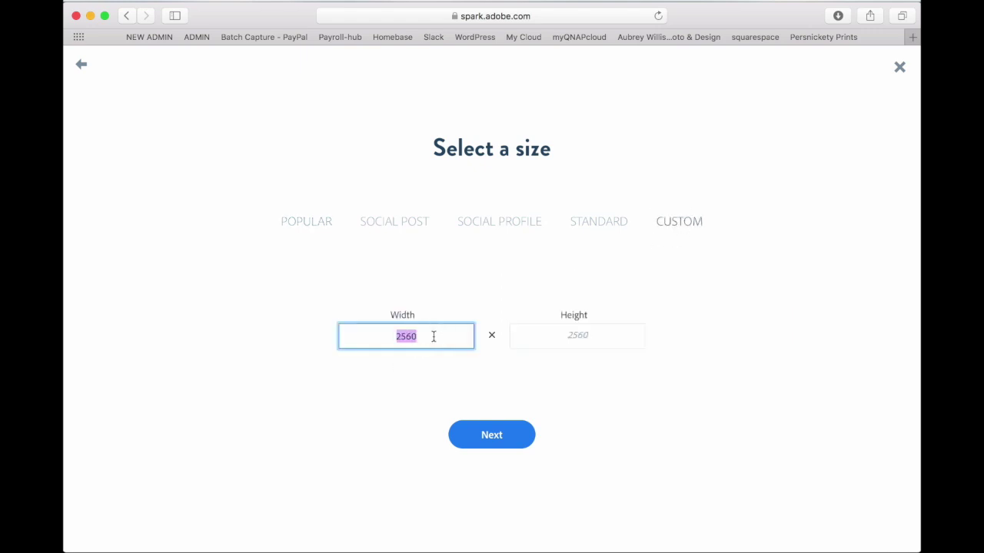
{"action": "type", "text": "3600"}
{"action": "key", "text": "Tab"}
{"action": "type", "text": "3600"}
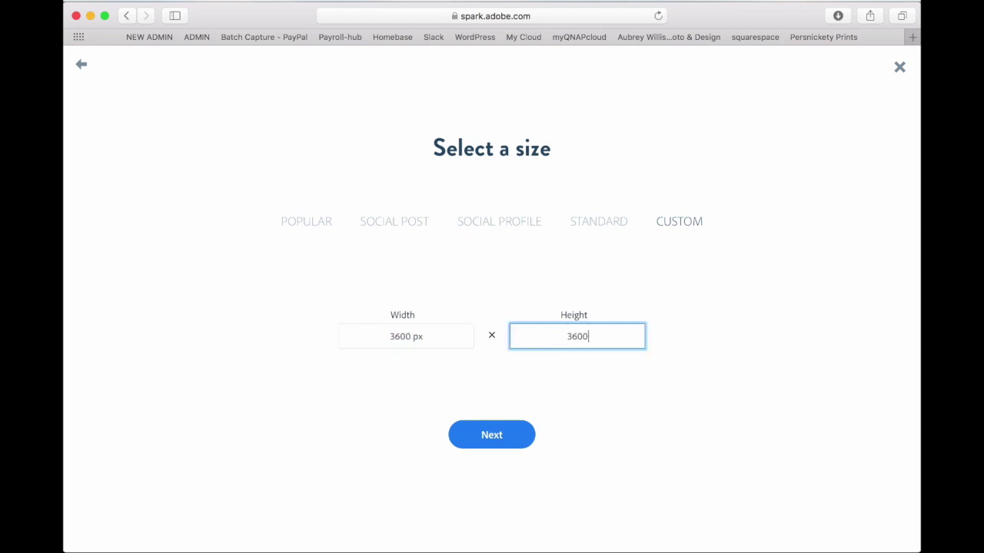
{"action": "left_click", "coordinate": [472, 433]}
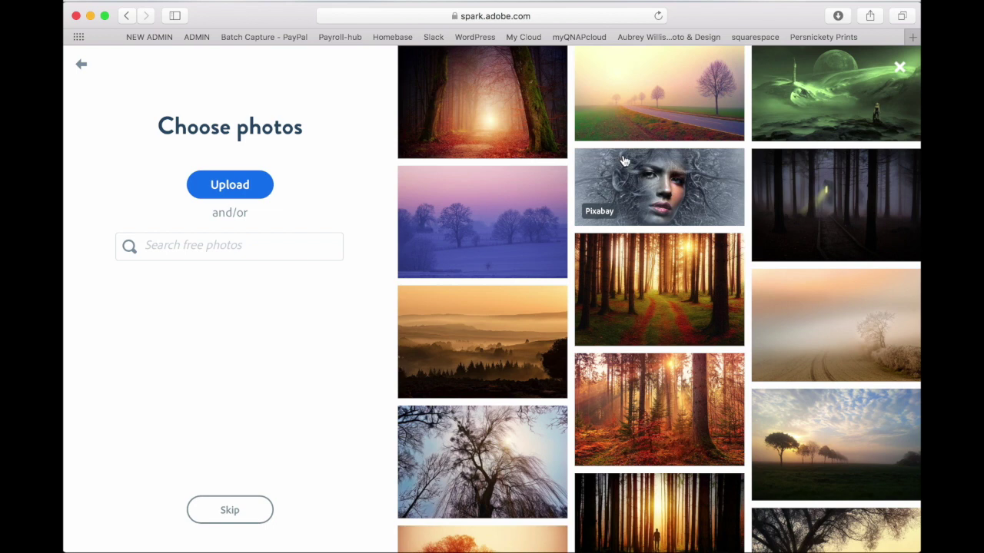
- Browse the upload chooser to the Desktop's Easter 2018 > Edits folder
{"action": "left_click", "coordinate": [240, 187]}
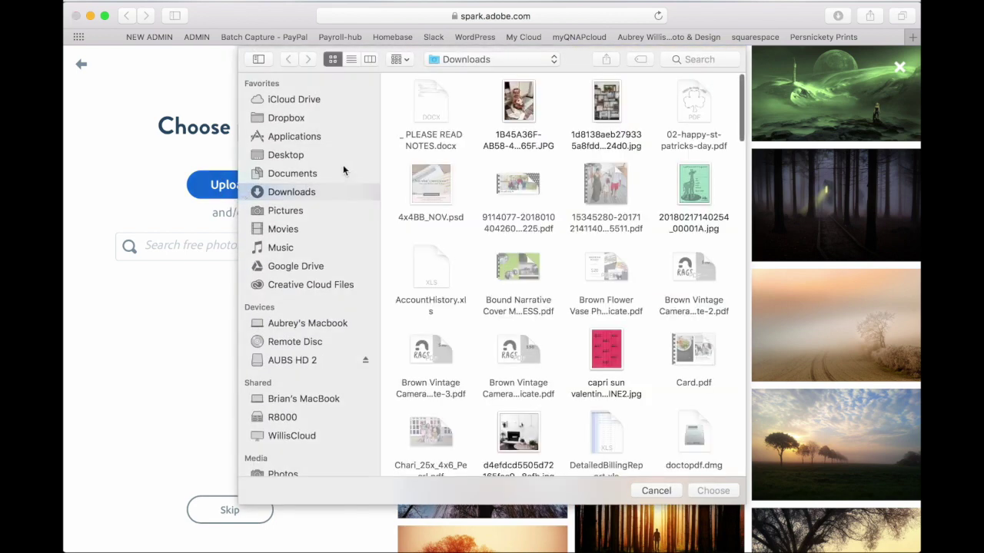
{"action": "left_click", "coordinate": [315, 155]}
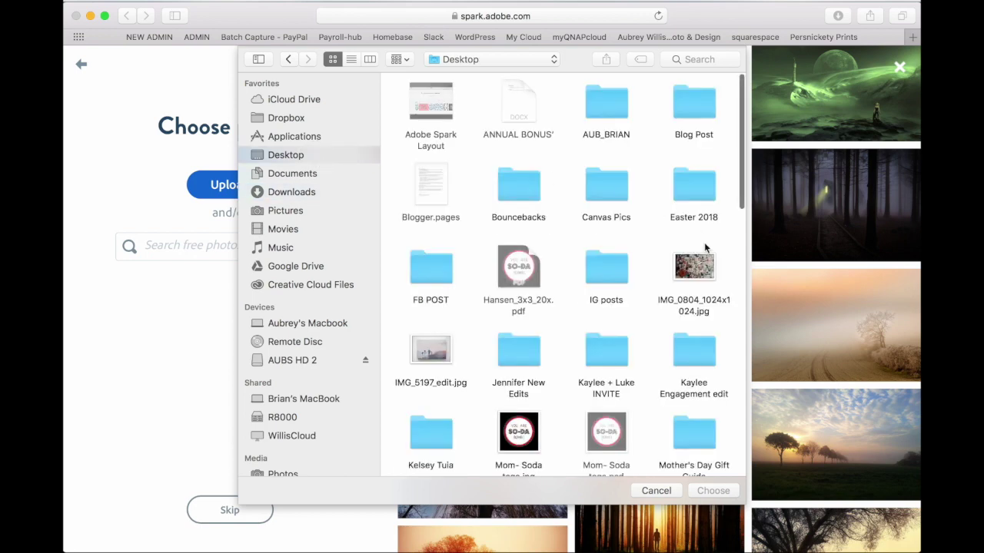
{"action": "double_click", "coordinate": [693, 188]}
{"action": "left_click", "coordinate": [443, 100]}
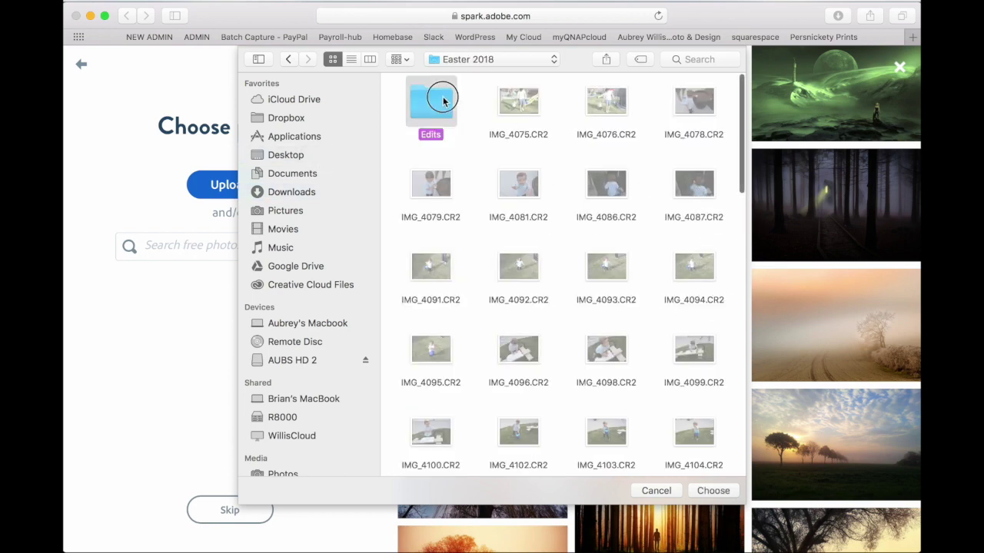
{"action": "double_click", "coordinate": [443, 101]}
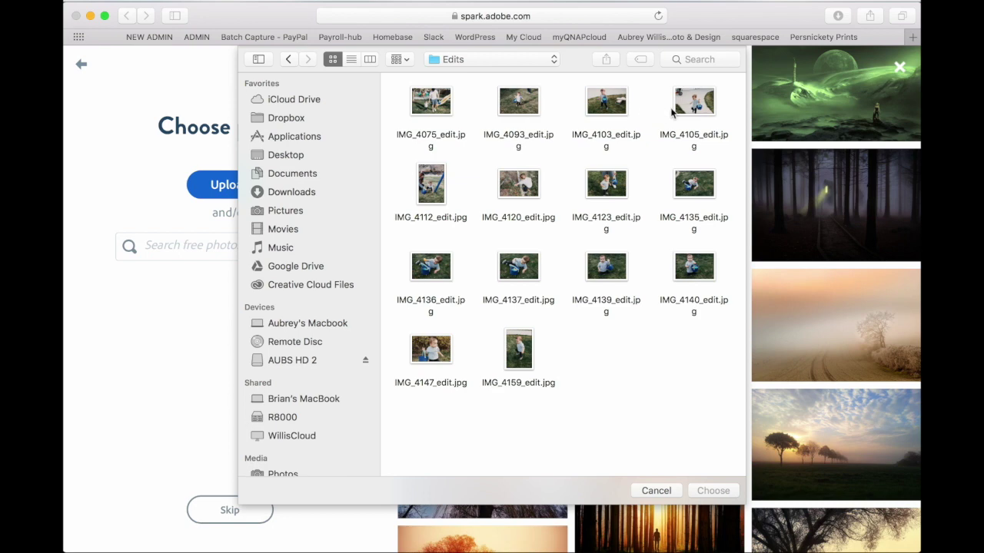
- Upload IMG_4105, 4123, 4137, 4112 and 4147 edit JPGs
{"action": "left_click", "coordinate": [680, 107]}
{"action": "left_click", "coordinate": [613, 190], "text": "super"}
{"action": "left_click", "coordinate": [521, 270], "text": "super"}
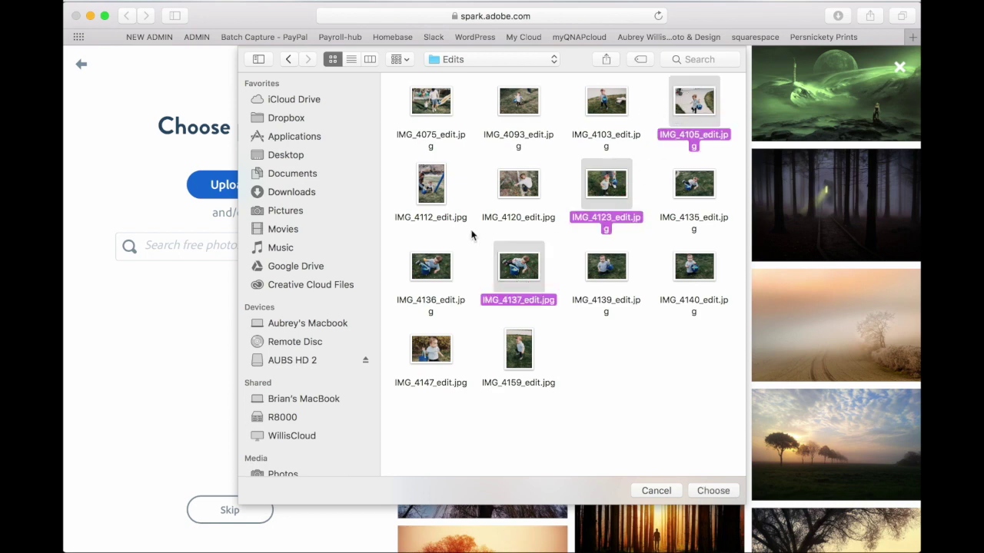
{"action": "left_click", "coordinate": [434, 188], "text": "super"}
{"action": "left_click", "coordinate": [454, 342], "text": "super"}
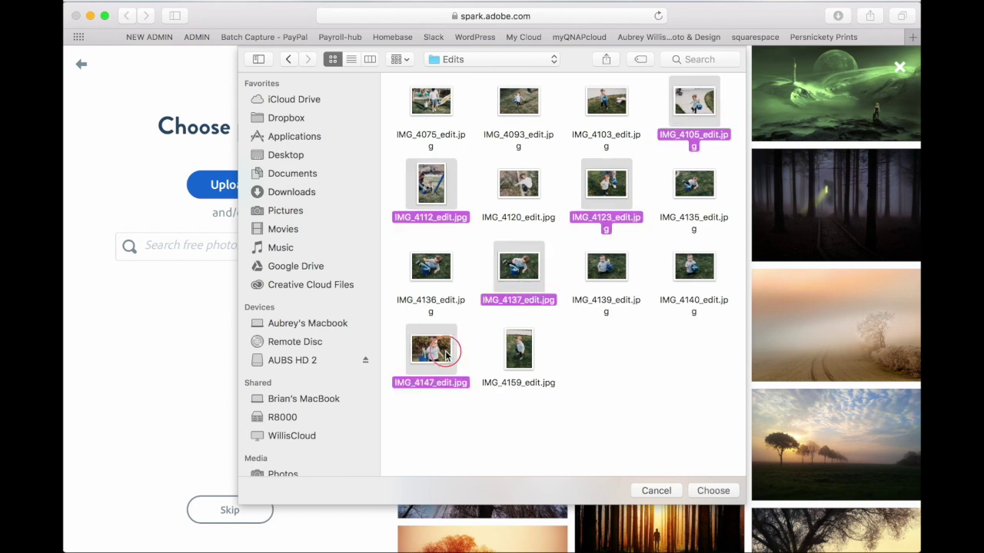
{"action": "left_click", "coordinate": [726, 491]}
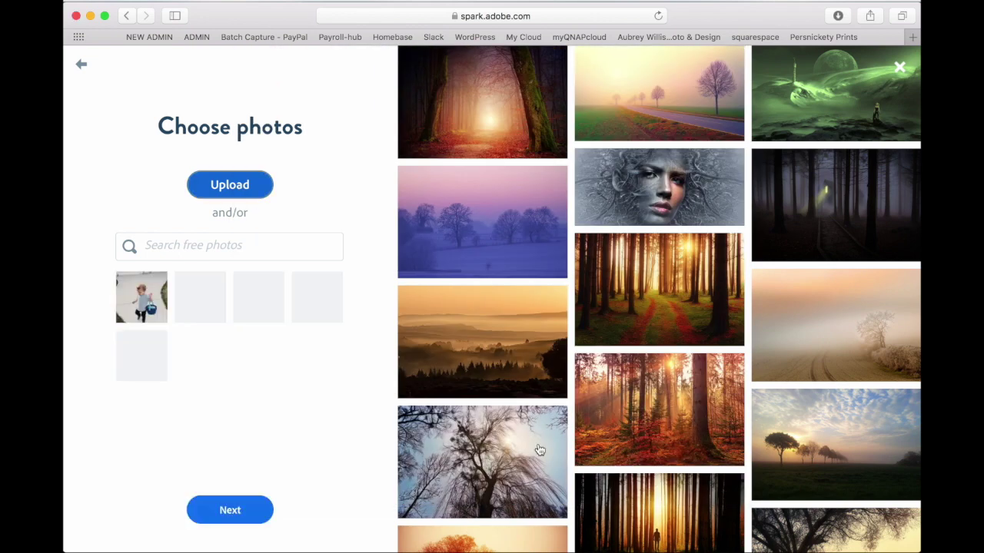
- Add the purple and yellow eggs stock photo from an 'east' search, then continue
{"action": "left_click", "coordinate": [272, 241]}
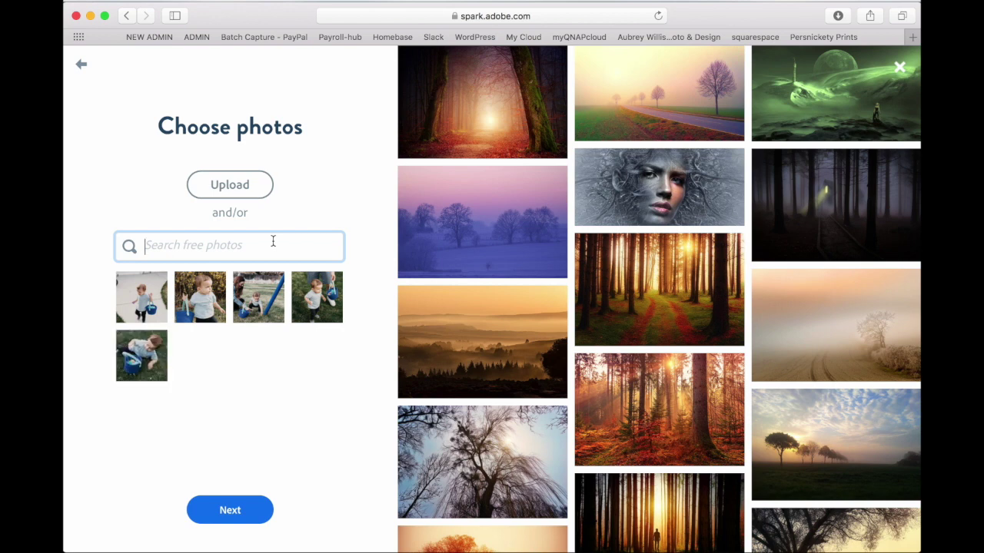
{"action": "type", "text": "easter"}
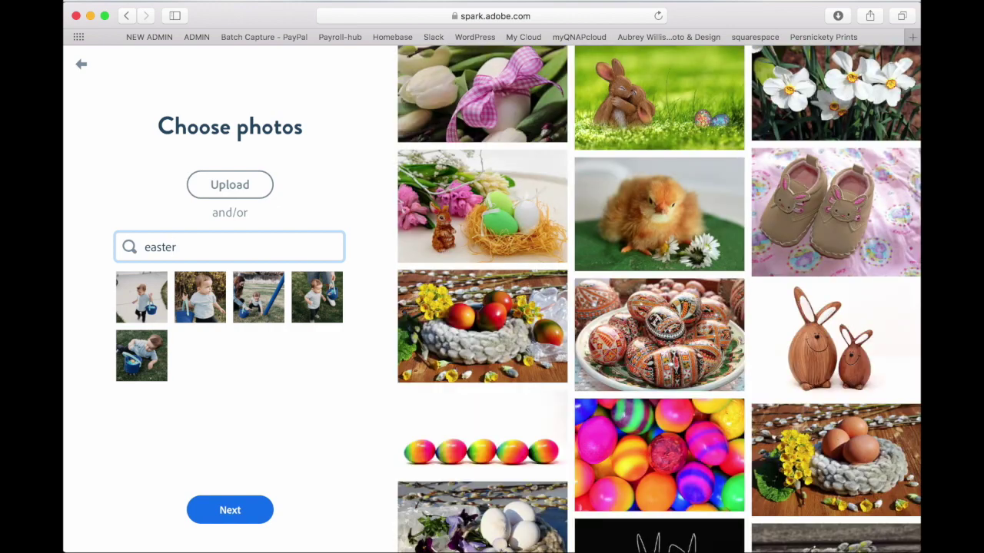
{"action": "scroll", "coordinate": [574, 333], "scroll_direction": "down", "scroll_amount": 10}
{"action": "scroll", "coordinate": [574, 333], "scroll_direction": "down", "scroll_amount": 5}
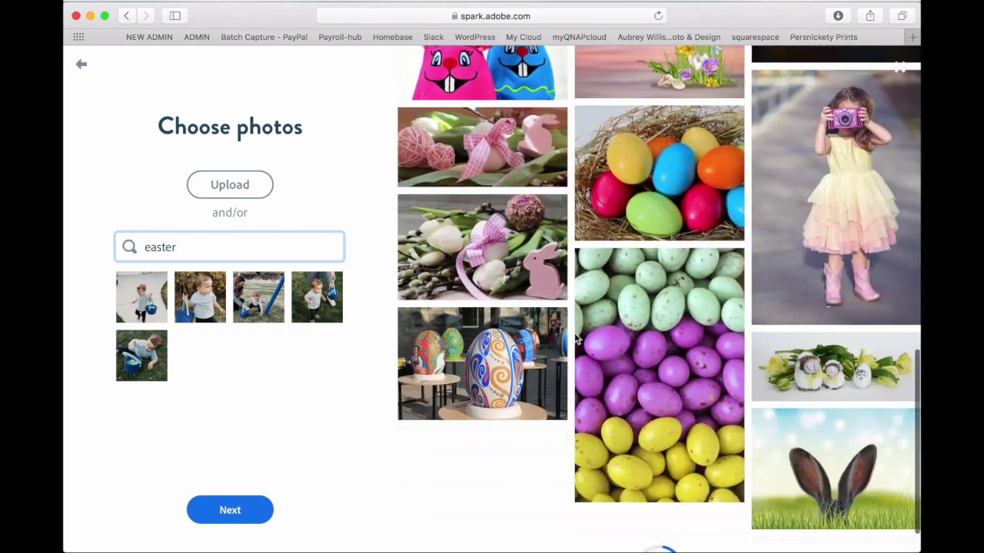
{"action": "left_click", "coordinate": [691, 378]}
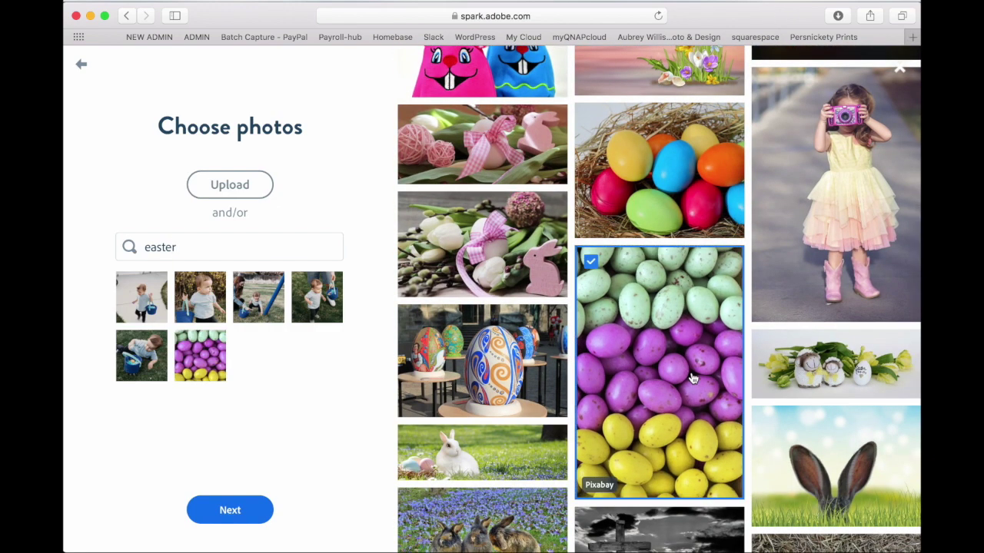
{"action": "left_click", "coordinate": [231, 519]}
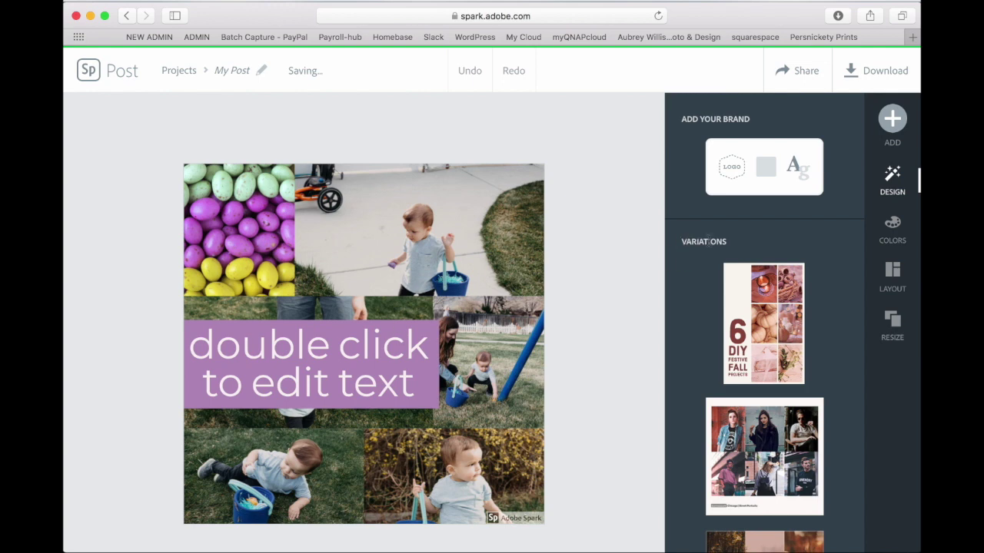
{"action": "scroll", "coordinate": [707, 241], "scroll_direction": "down", "scroll_amount": 8}
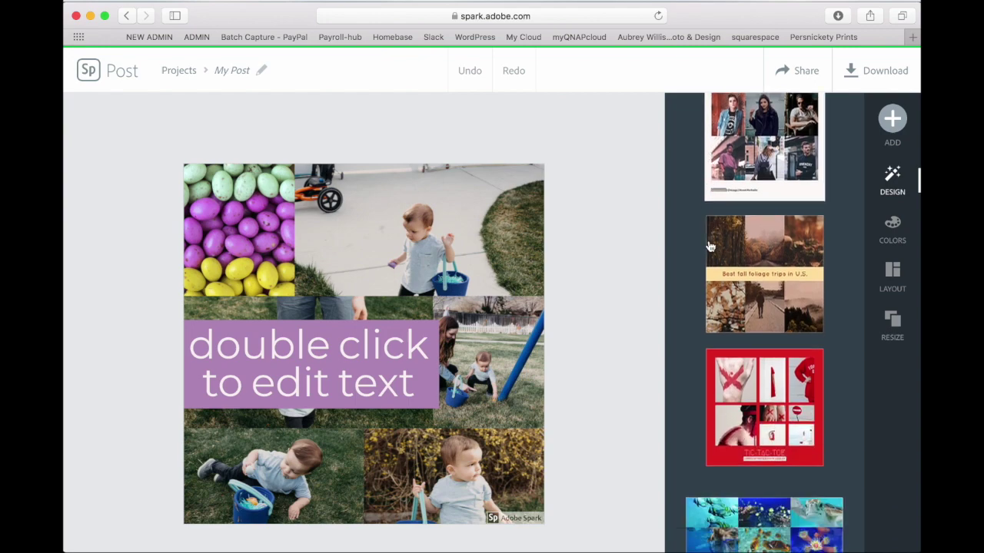
{"action": "scroll", "coordinate": [709, 246], "scroll_direction": "down", "scroll_amount": 12}
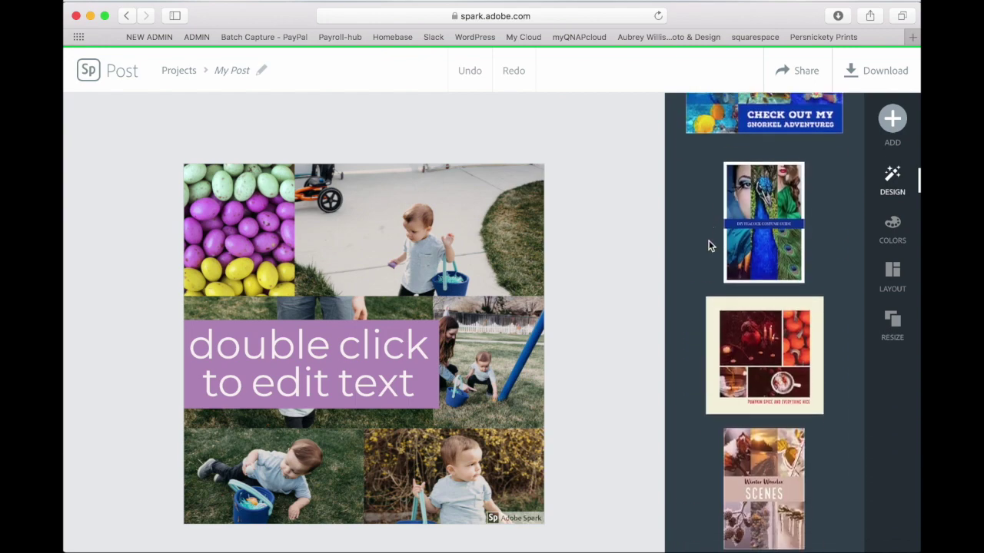
{"action": "scroll", "coordinate": [709, 243], "scroll_direction": "down", "scroll_amount": 4}
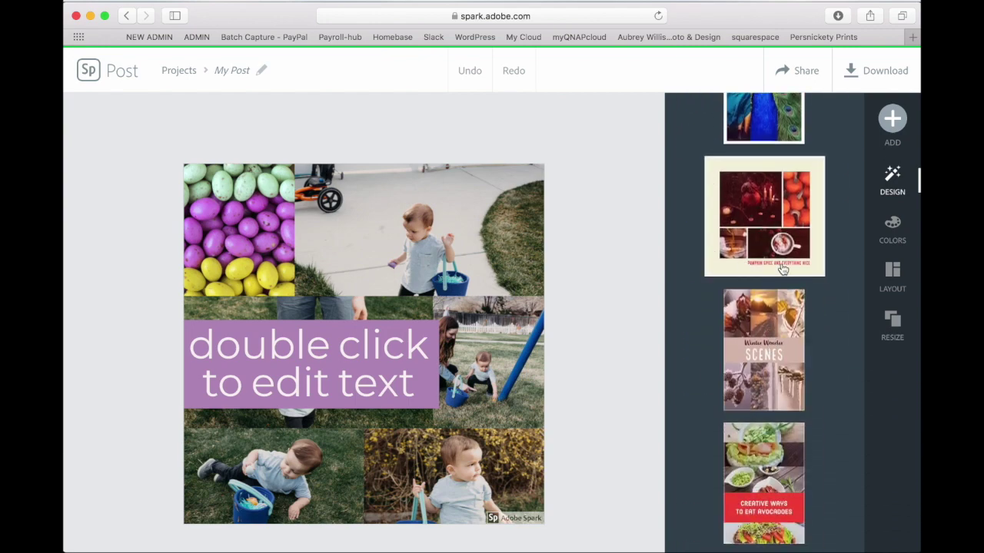
{"action": "scroll", "coordinate": [782, 268], "scroll_direction": "up", "scroll_amount": 20}
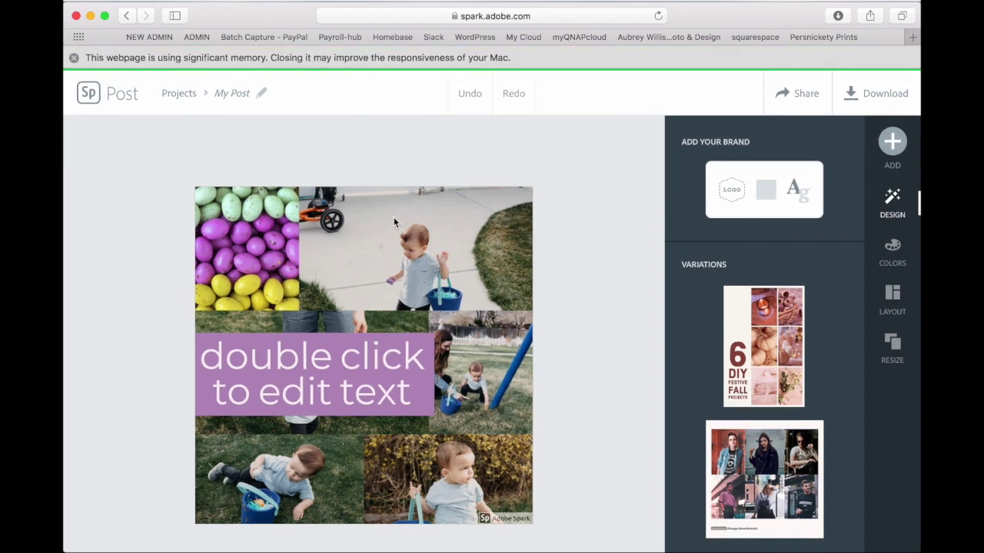
{"action": "left_click", "coordinate": [393, 216]}
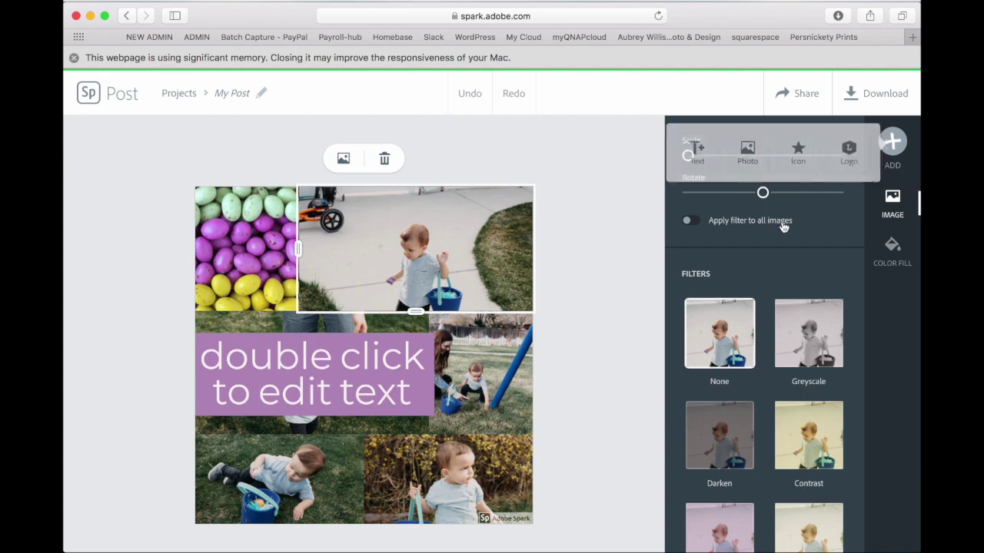
- Zoom and pan the top-right toddler photo to show him full-length with his basket
{"action": "mouse_move", "coordinate": [687, 155]}
{"action": "left_mouse_down"}
{"action": "mouse_move", "coordinate": [707, 158]}
{"action": "mouse_move", "coordinate": [683, 156]}
{"action": "left_mouse_up"}
{"action": "left_click_drag", "start_coordinate": [449, 227], "coordinate": [446, 204]}
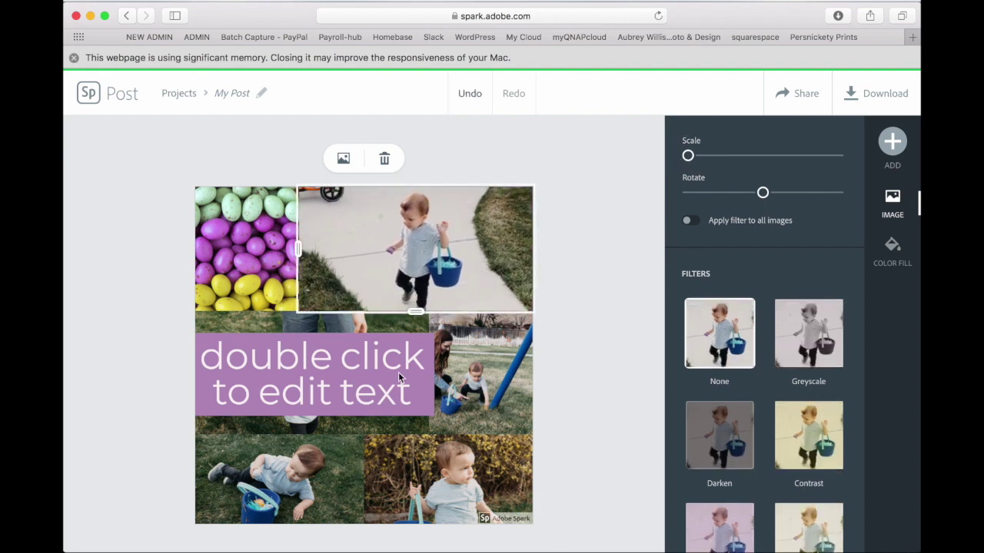
{"action": "left_click", "coordinate": [399, 377]}
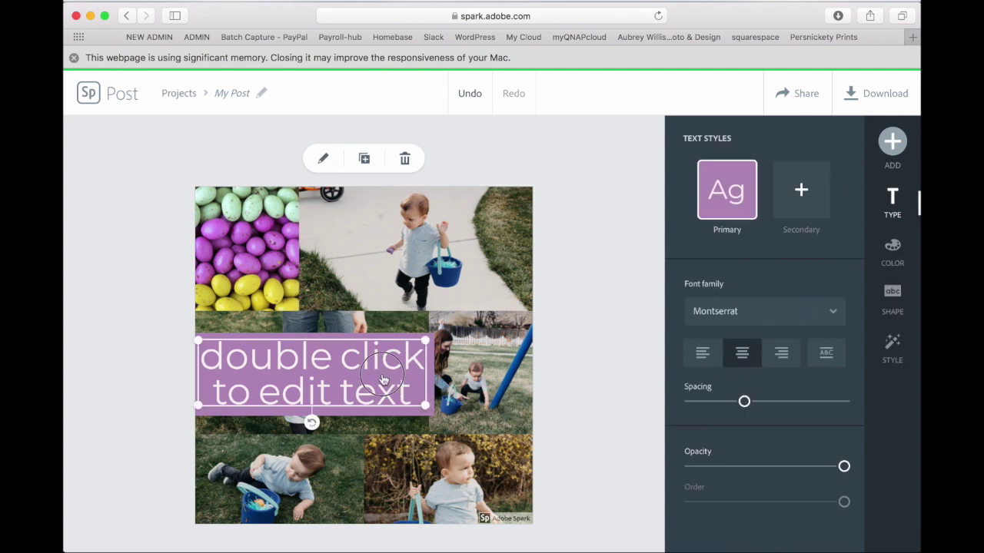
- Retitle the placeholder 'Easter 2018', then shrink it and move it onto the eggs photo
{"action": "double_click", "coordinate": [384, 379]}
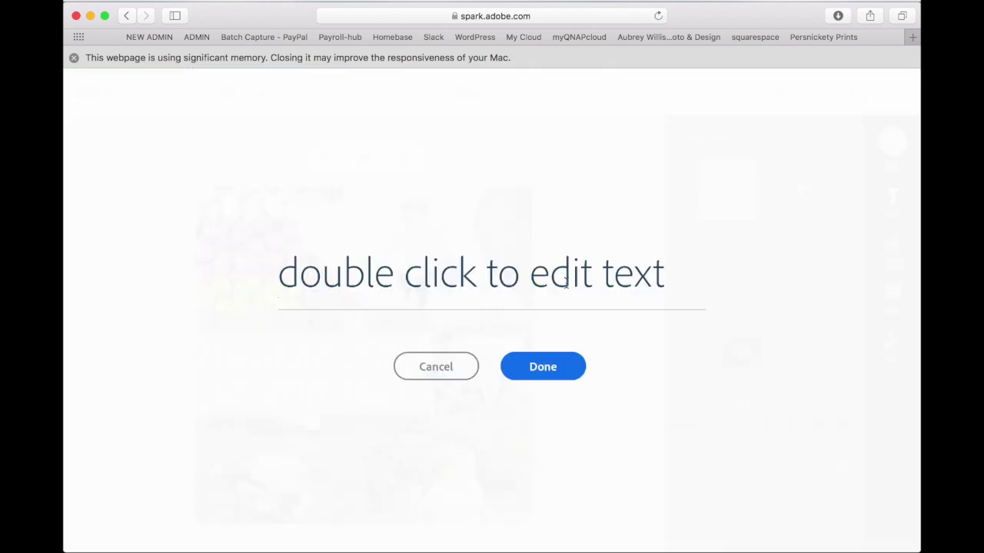
{"action": "type", "text": "as"}
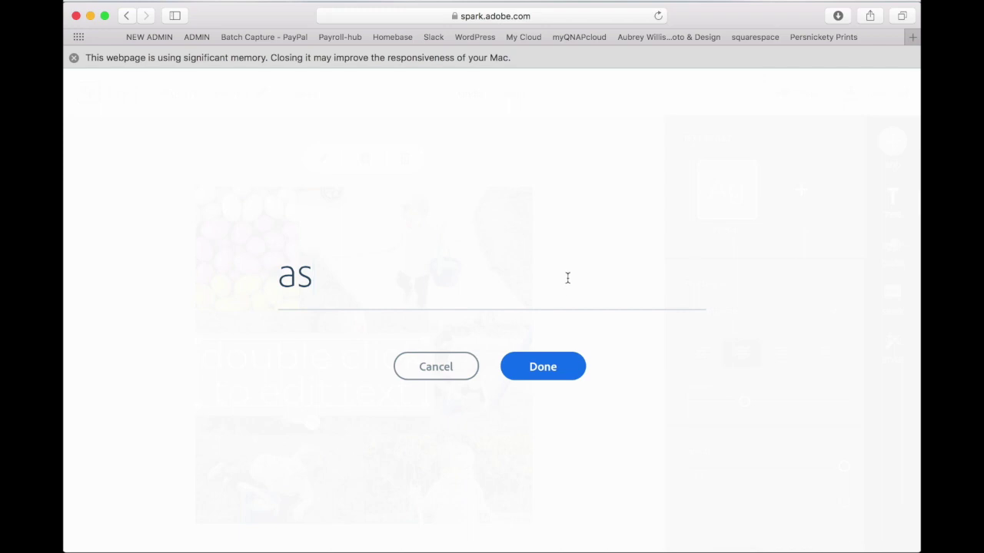
{"action": "key", "text": "BackSpace"}
{"action": "key", "text": "BackSpace"}
{"action": "type", "text": "Easte"}
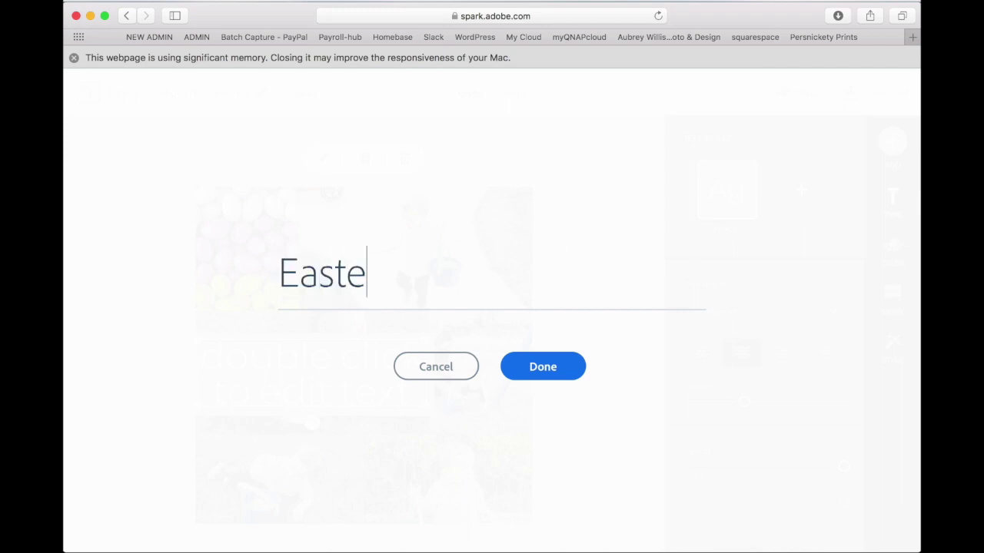
{"action": "type", "text": "r 200"}
{"action": "key", "text": "BackSpace"}
{"action": "type", "text": "1"}
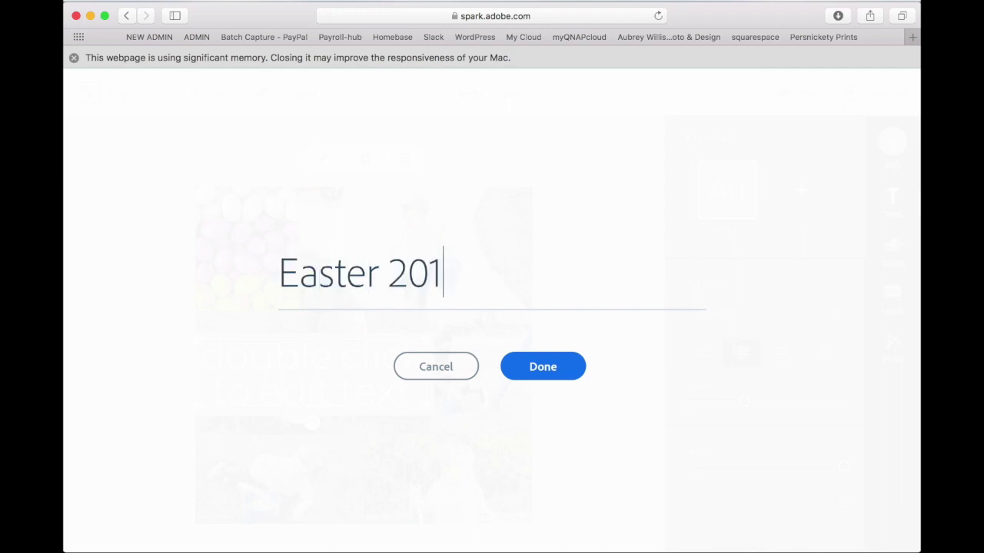
{"action": "type", "text": "8"}
{"action": "left_click", "coordinate": [544, 372]}
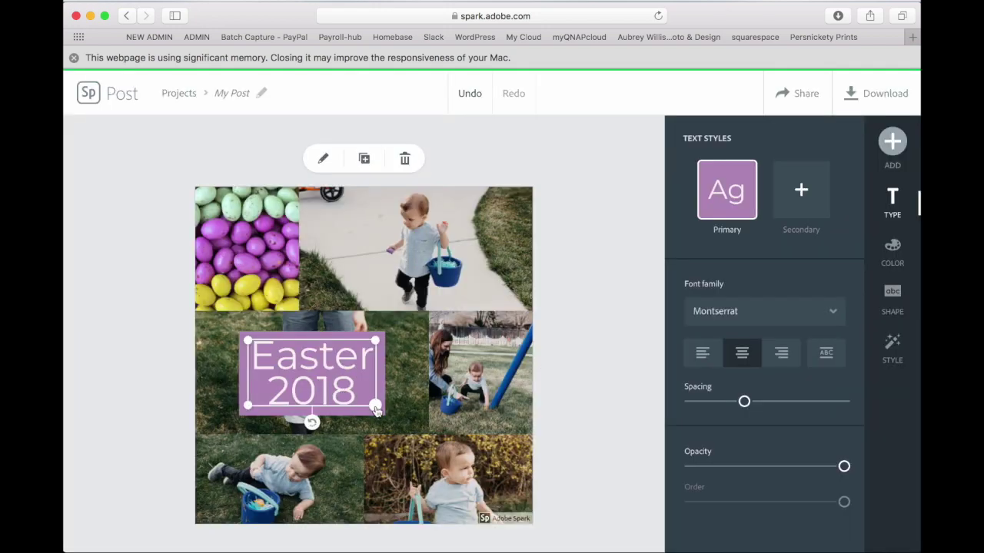
{"action": "left_click_drag", "start_coordinate": [375, 405], "coordinate": [321, 390]}
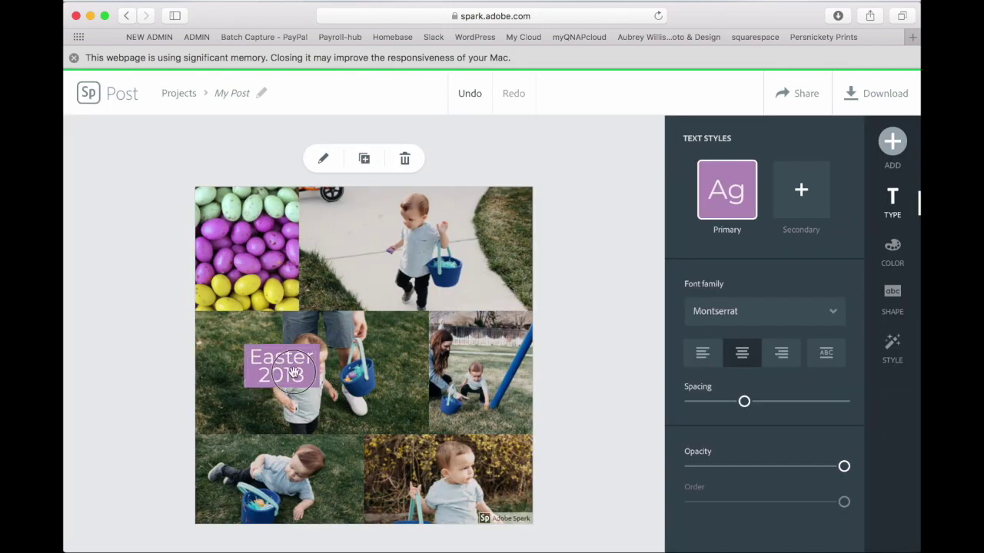
{"action": "left_click_drag", "start_coordinate": [291, 347], "coordinate": [261, 258]}
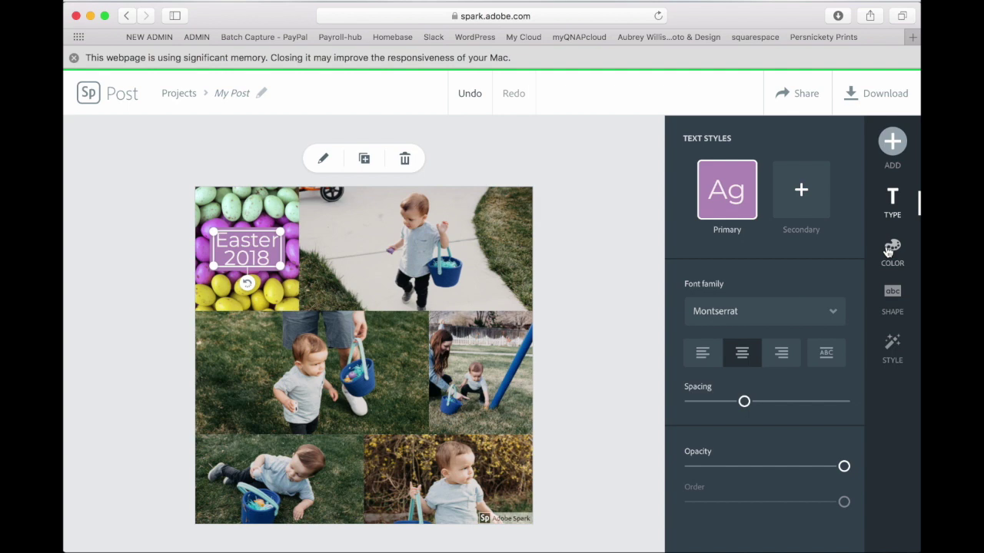
- Try a suggested colour pairing, then sample the basket's dark blue for the title
{"action": "left_click", "coordinate": [889, 249]}
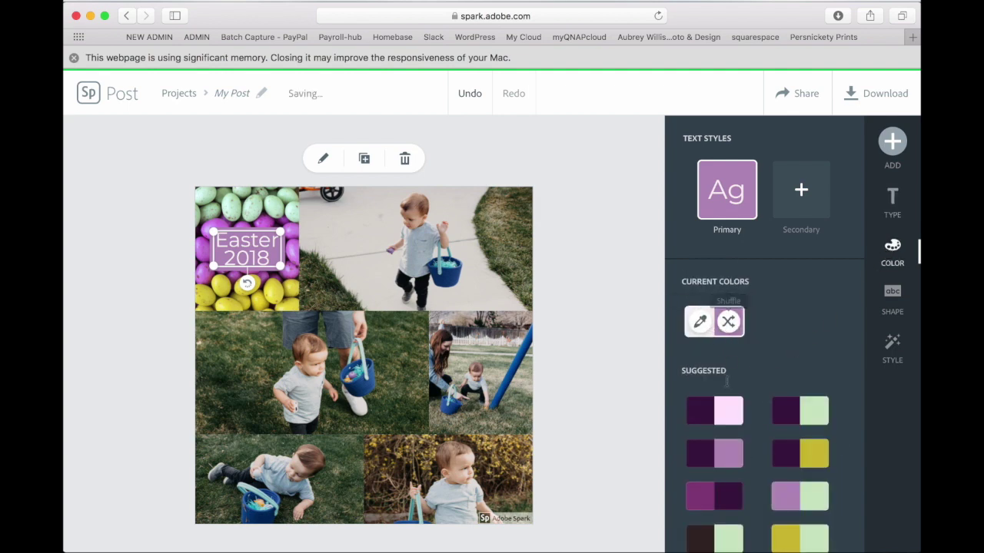
{"action": "scroll", "coordinate": [731, 438], "scroll_direction": "down", "scroll_amount": 4}
{"action": "scroll", "coordinate": [731, 436], "scroll_direction": "down", "scroll_amount": 6}
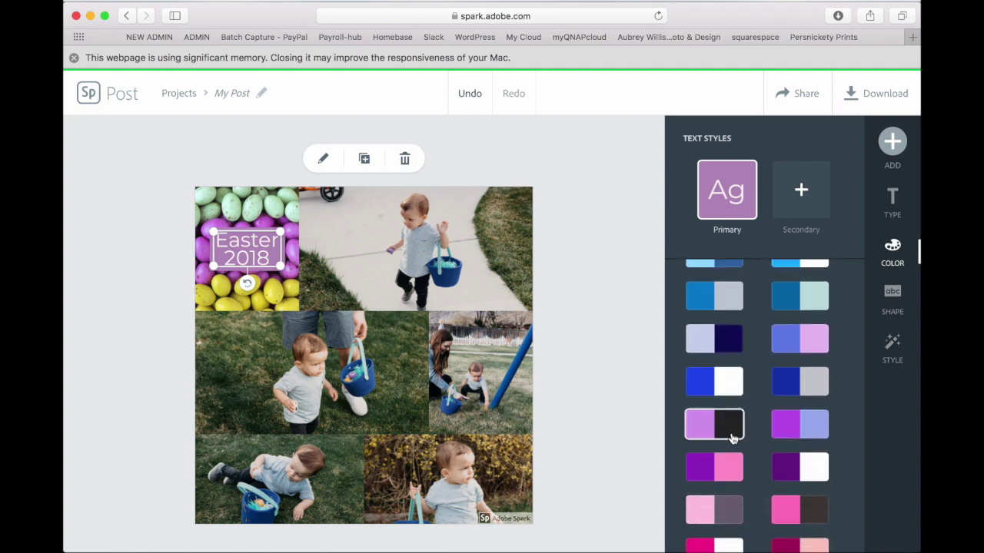
{"action": "left_click", "coordinate": [731, 438]}
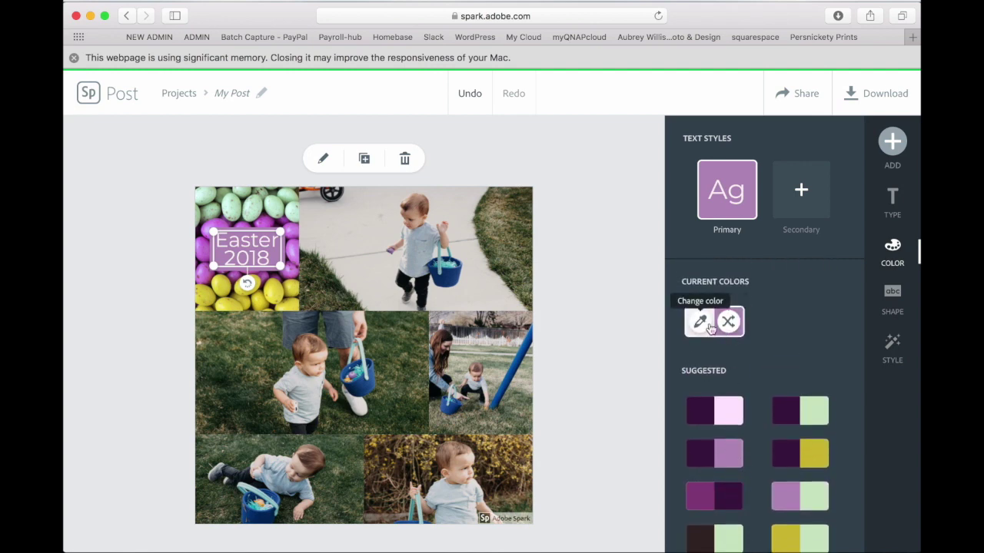
{"action": "left_click", "coordinate": [701, 323]}
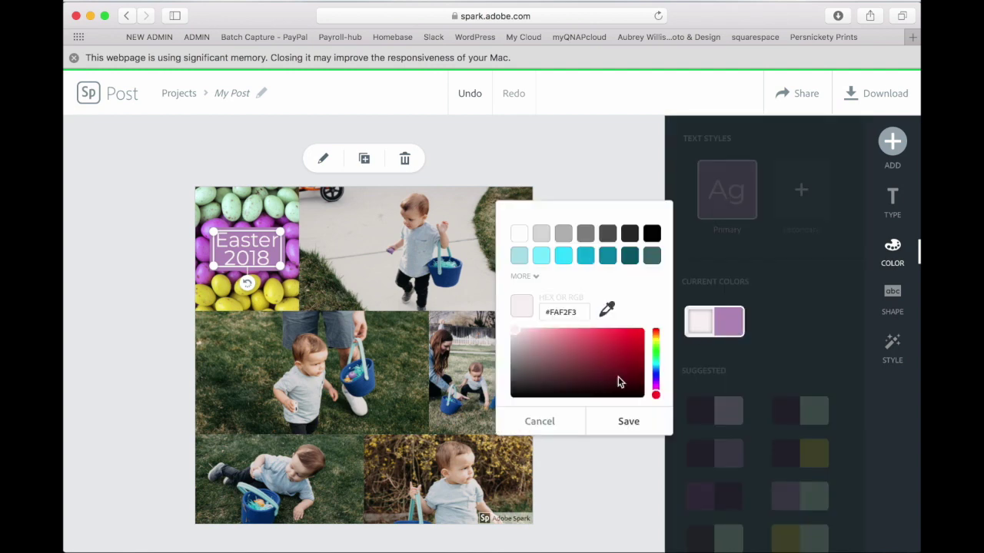
{"action": "left_click", "coordinate": [606, 310]}
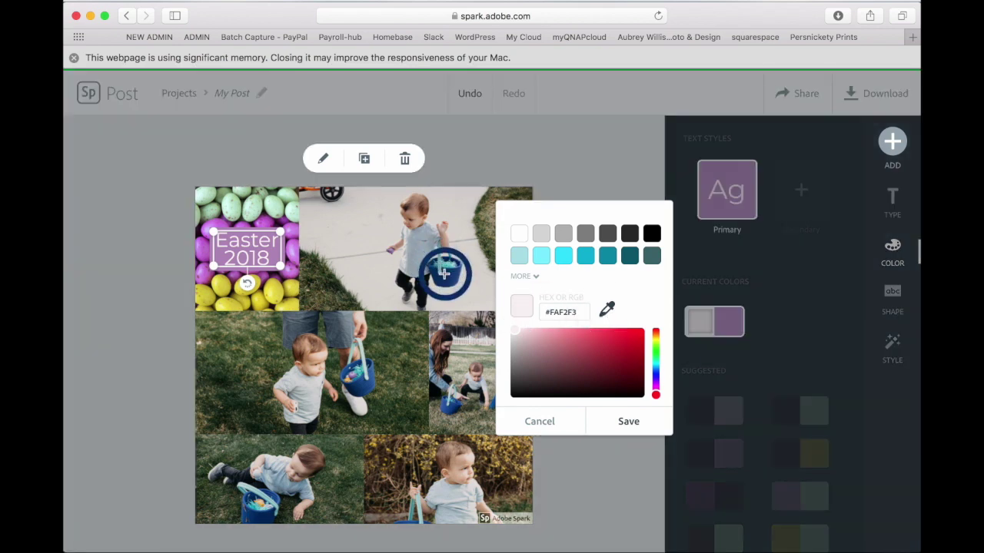
{"action": "left_click", "coordinate": [443, 273]}
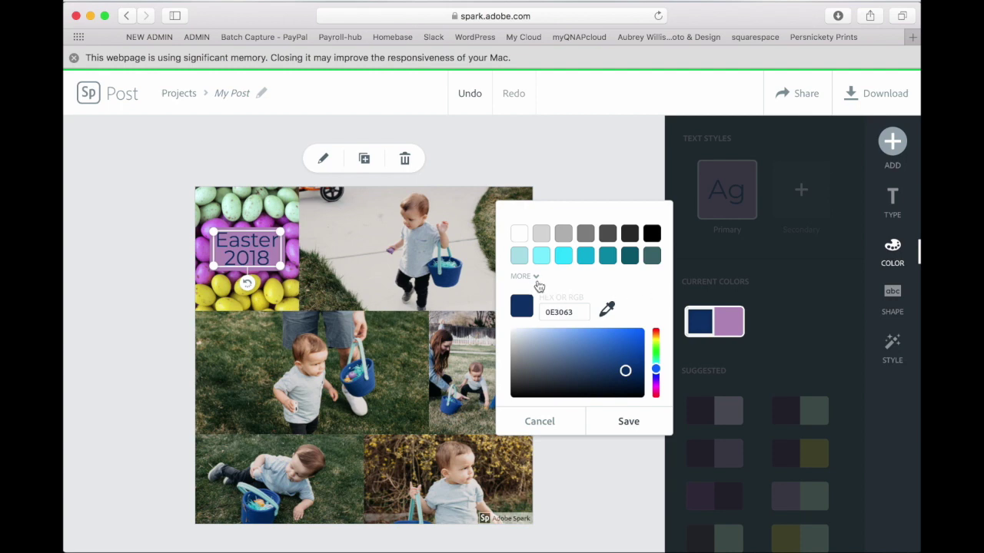
{"action": "left_click", "coordinate": [616, 427]}
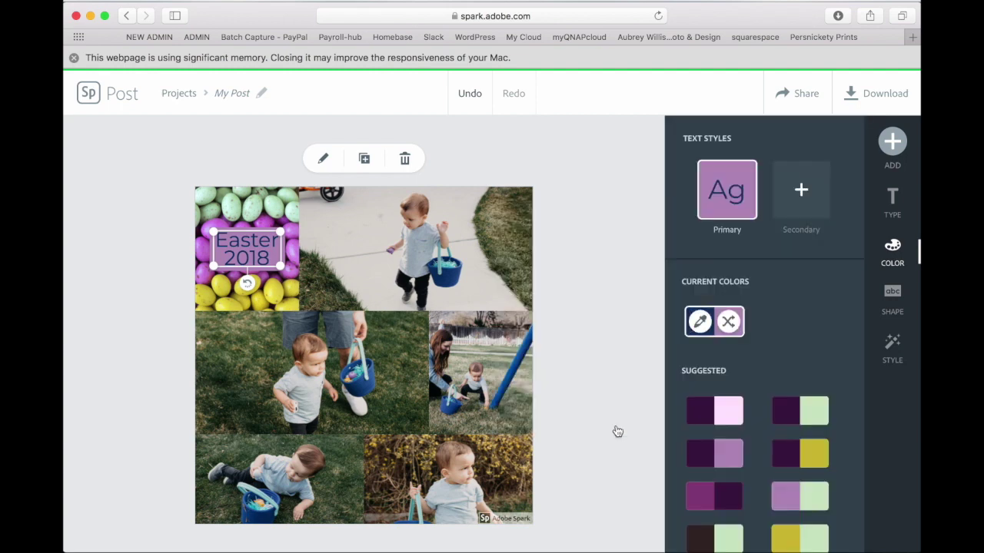
- Change the title colour to white and swap the box and lettering colours
{"action": "left_click", "coordinate": [700, 323]}
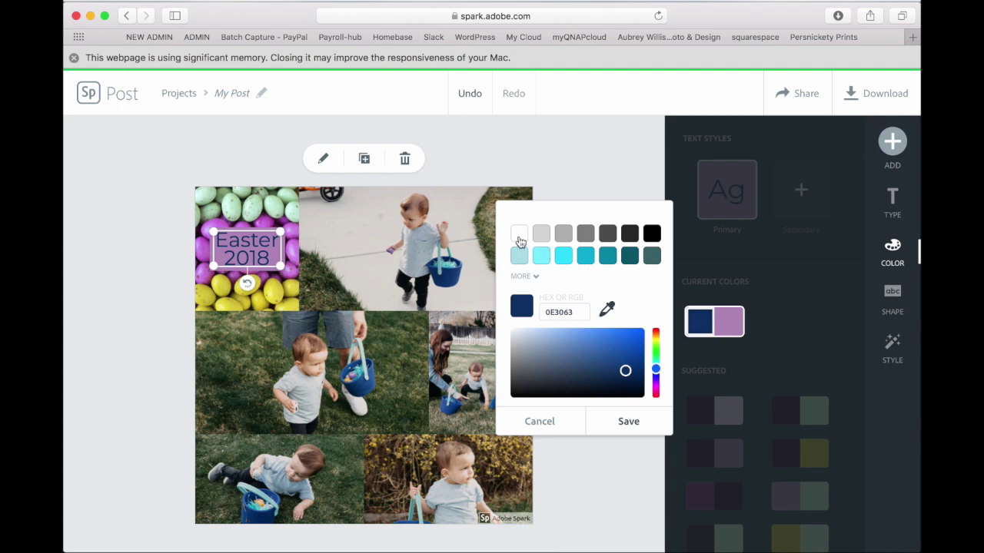
{"action": "left_click", "coordinate": [520, 234]}
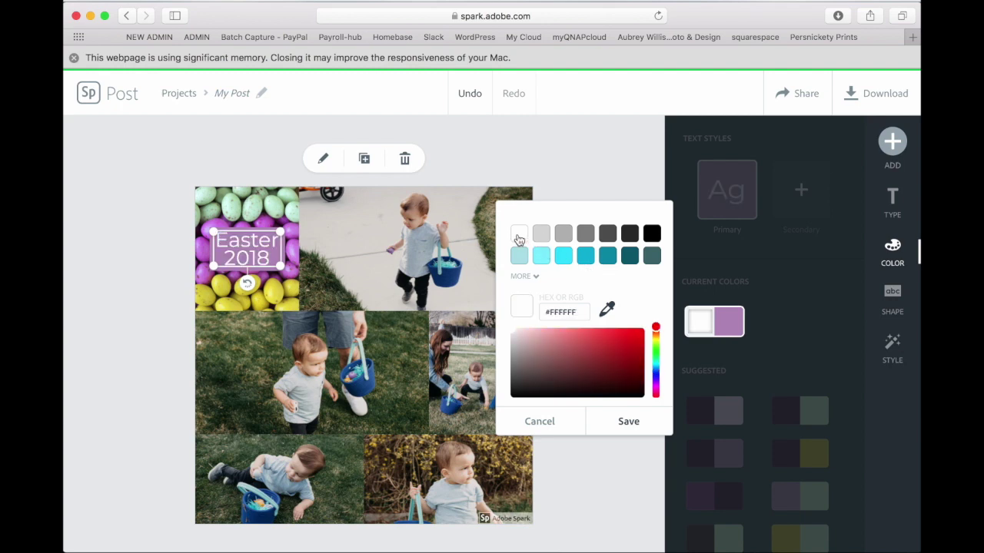
{"action": "left_click", "coordinate": [619, 422]}
{"action": "left_click", "coordinate": [730, 324]}
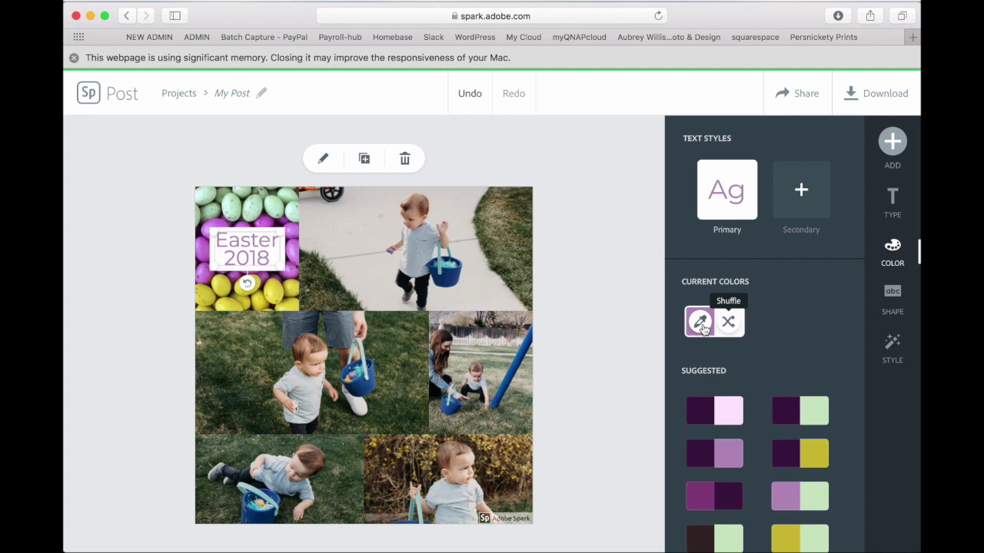
- Sample a colour from the photos for the title lettering
{"action": "left_click", "coordinate": [699, 323]}
{"action": "left_click", "coordinate": [607, 309]}
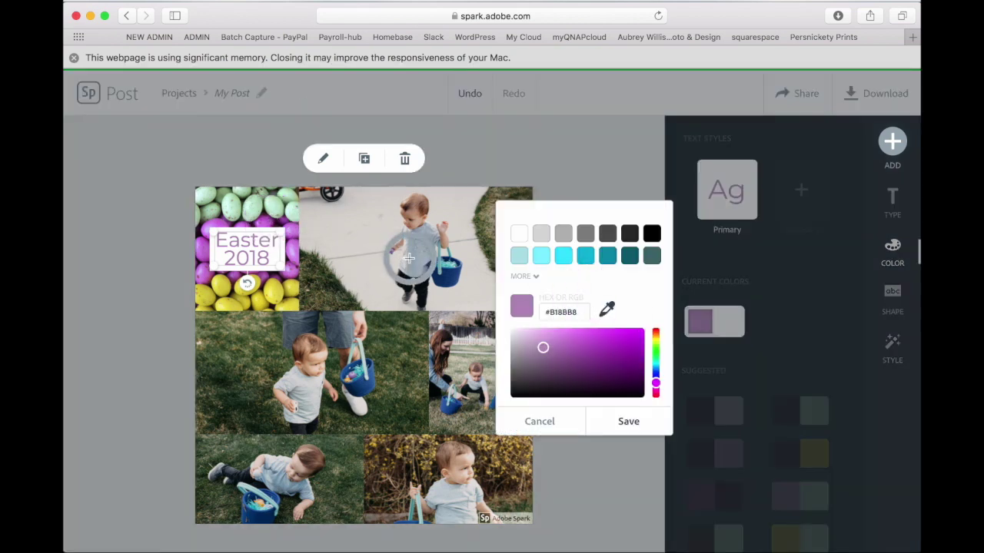
{"action": "left_click", "coordinate": [408, 259]}
{"action": "left_click", "coordinate": [685, 223]}
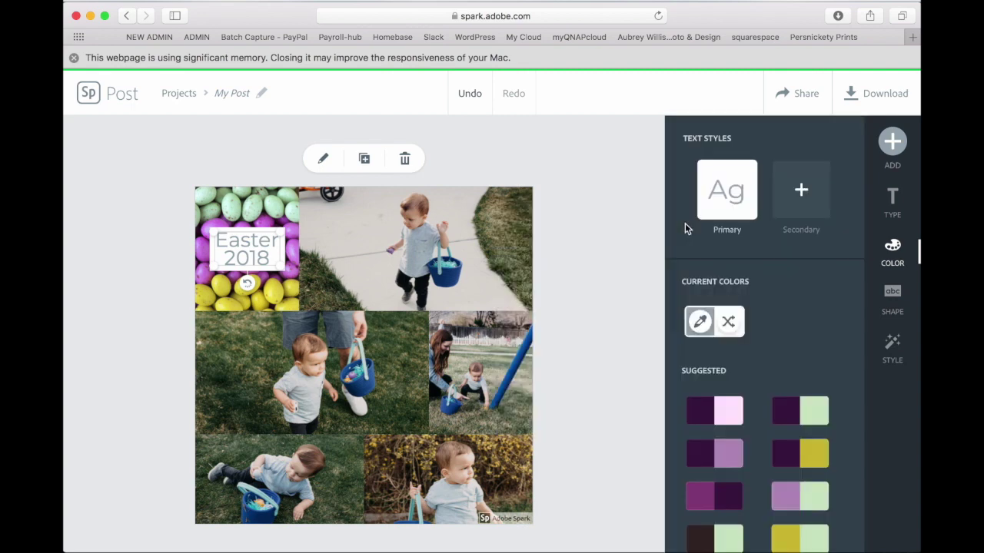
- Change the Easter 2018 title's font family to Playfair
{"action": "left_click", "coordinate": [736, 193]}
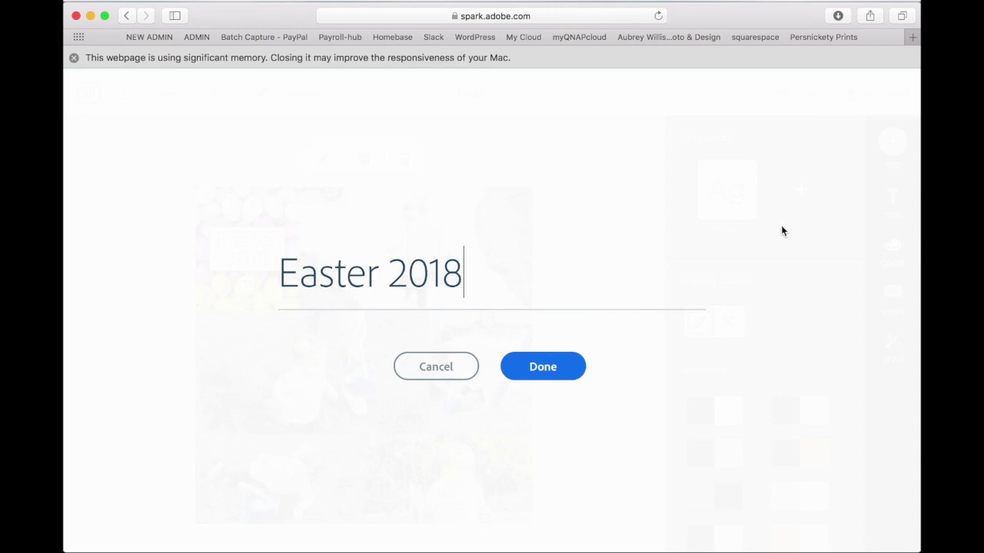
{"action": "left_click", "coordinate": [462, 369]}
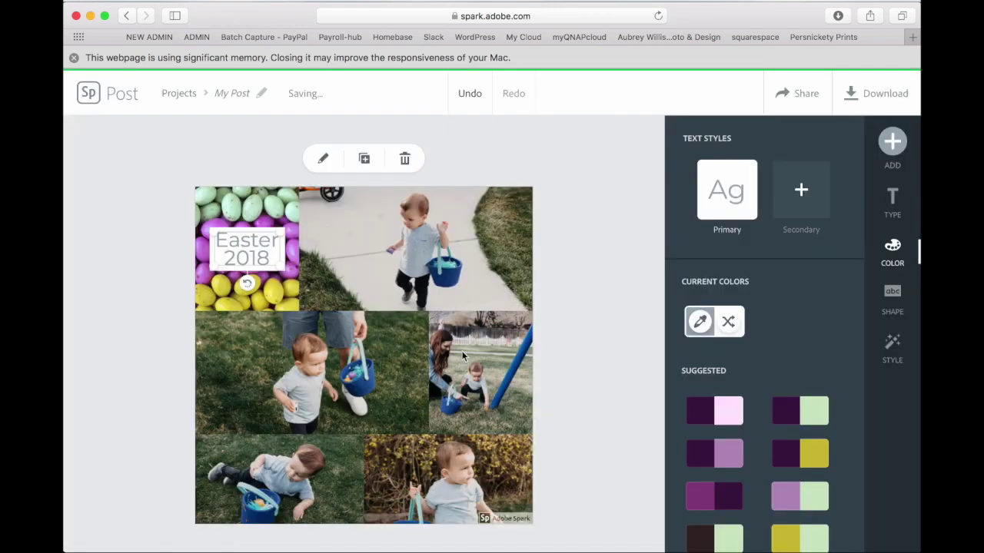
{"action": "left_click", "coordinate": [894, 201]}
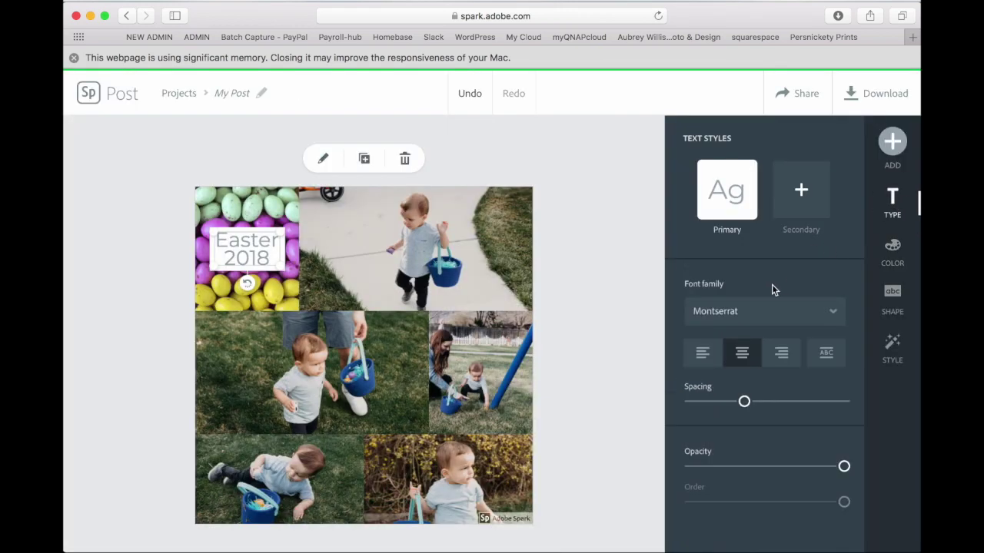
{"action": "left_click", "coordinate": [722, 315]}
{"action": "scroll", "coordinate": [735, 347], "scroll_direction": "down", "scroll_amount": 3}
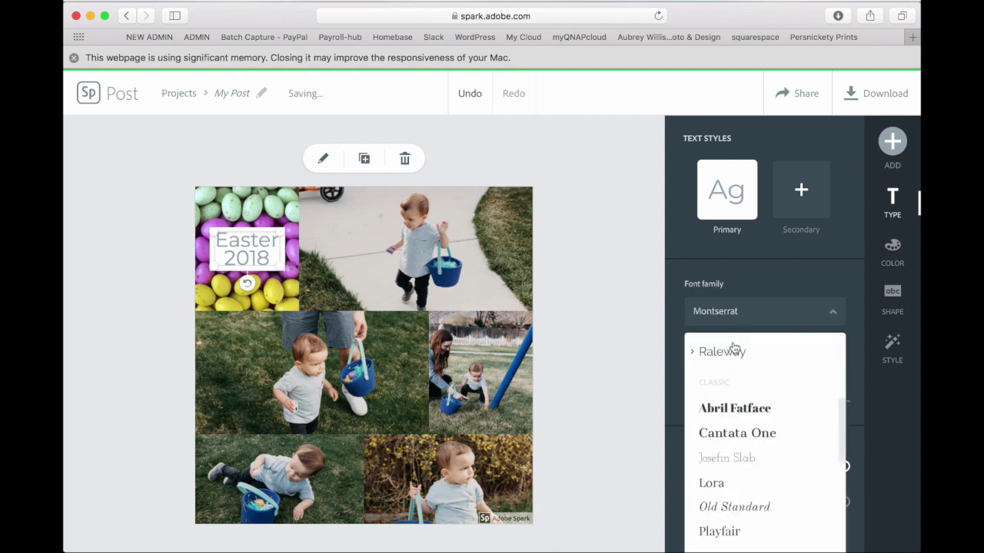
{"action": "left_click", "coordinate": [720, 528]}
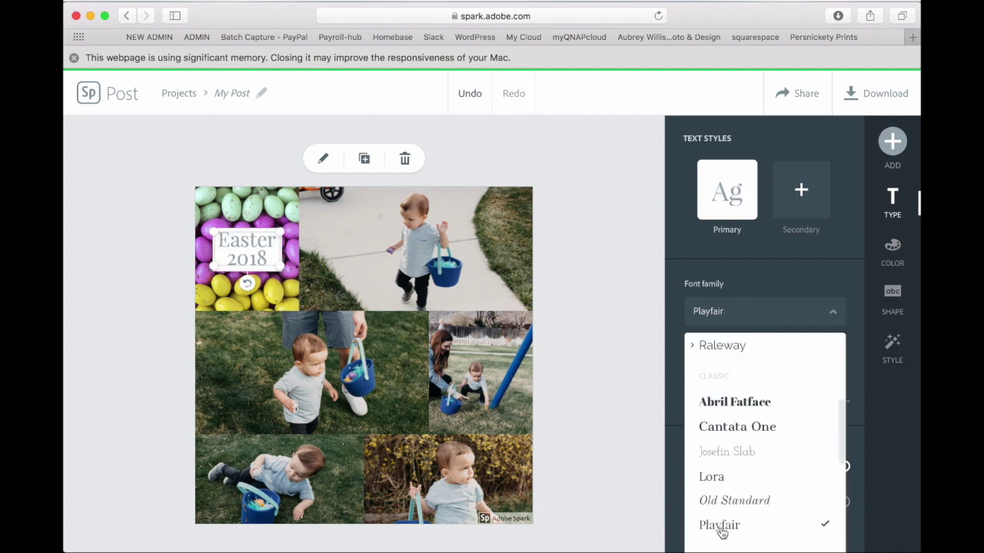
{"action": "left_click", "coordinate": [723, 271]}
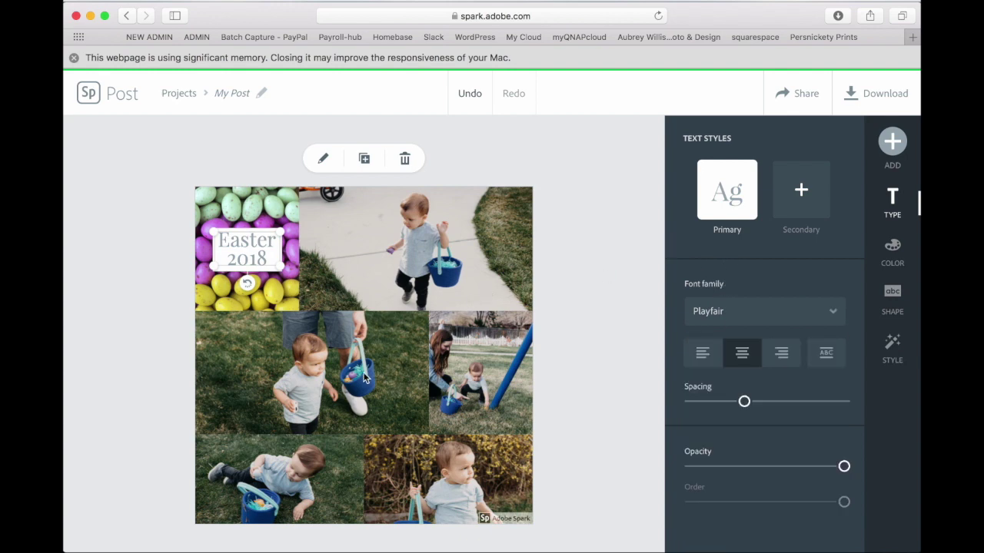
{"action": "left_click", "coordinate": [508, 519]}
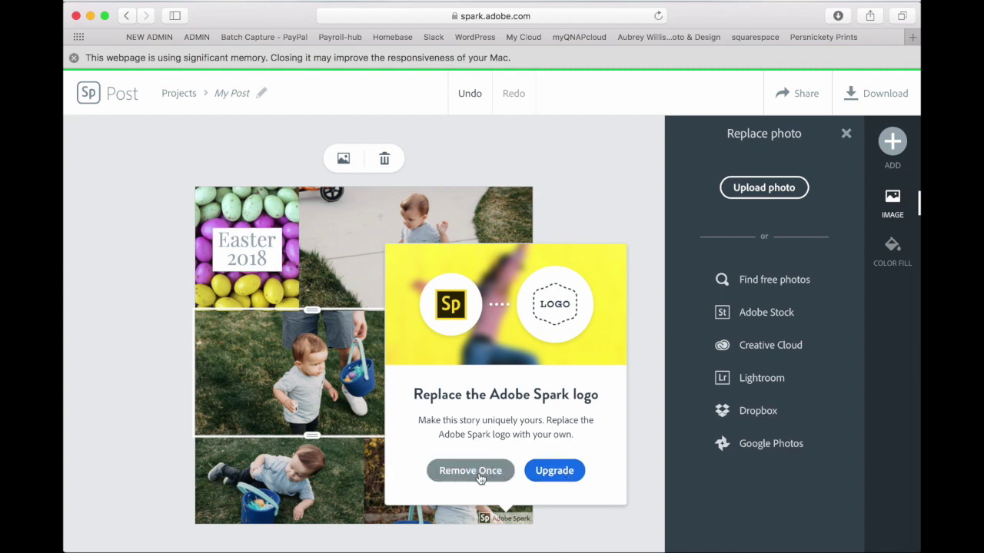
- Remove the Adobe Spark logo from this post with Remove Once
{"action": "left_click", "coordinate": [470, 471]}
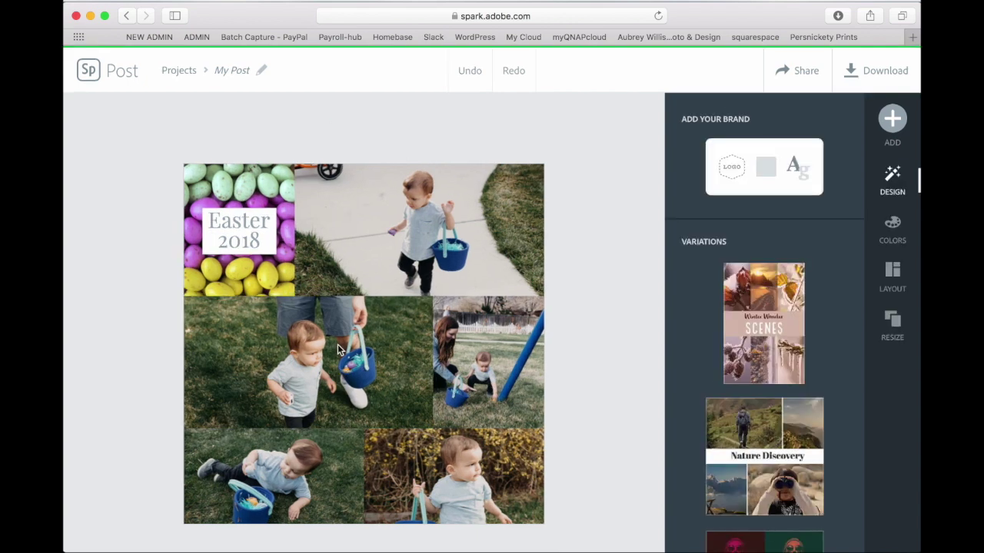
- Select the middle boy-with-basket photo and bring up its colour fill options
{"action": "left_click", "coordinate": [340, 344]}
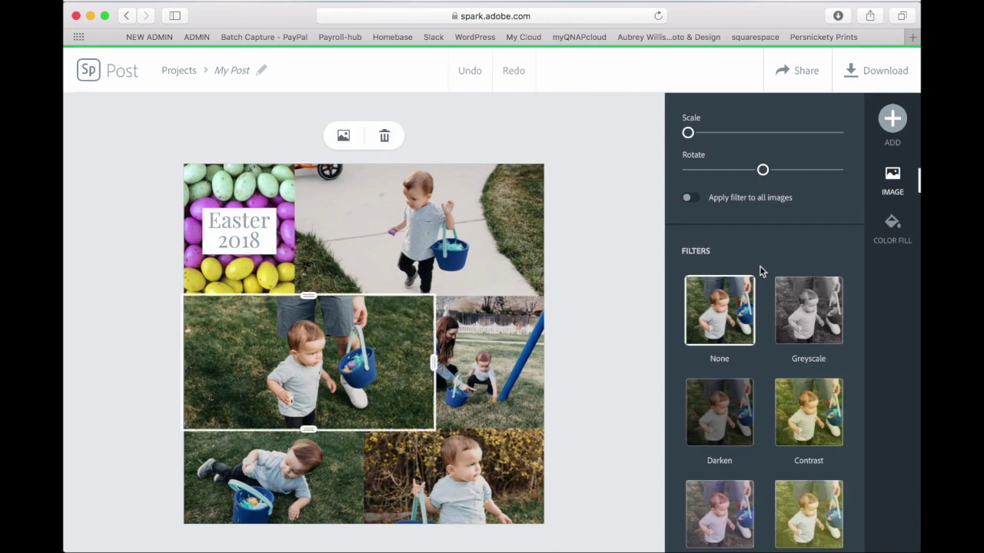
{"action": "scroll", "coordinate": [799, 332], "scroll_direction": "down", "scroll_amount": 2}
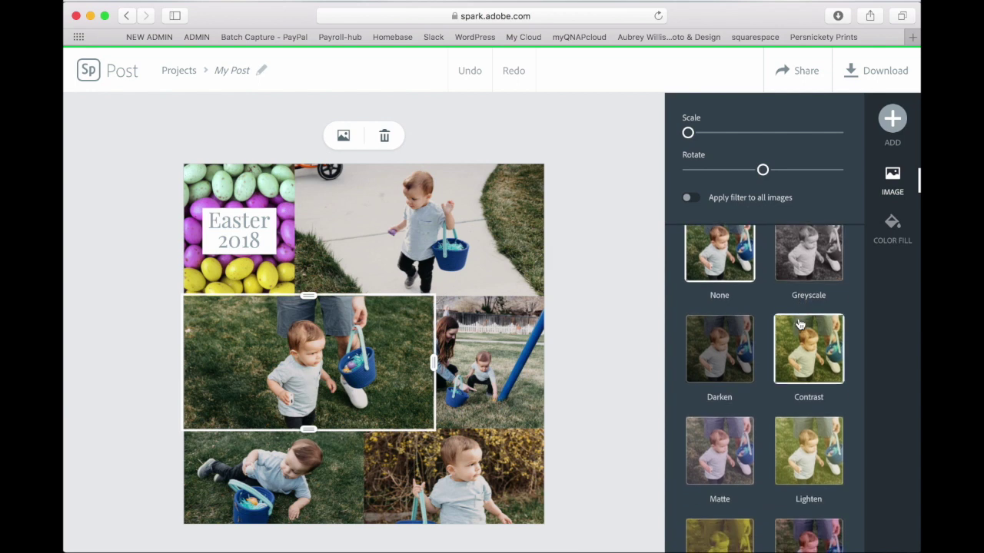
{"action": "scroll", "coordinate": [799, 325], "scroll_direction": "up", "scroll_amount": 2}
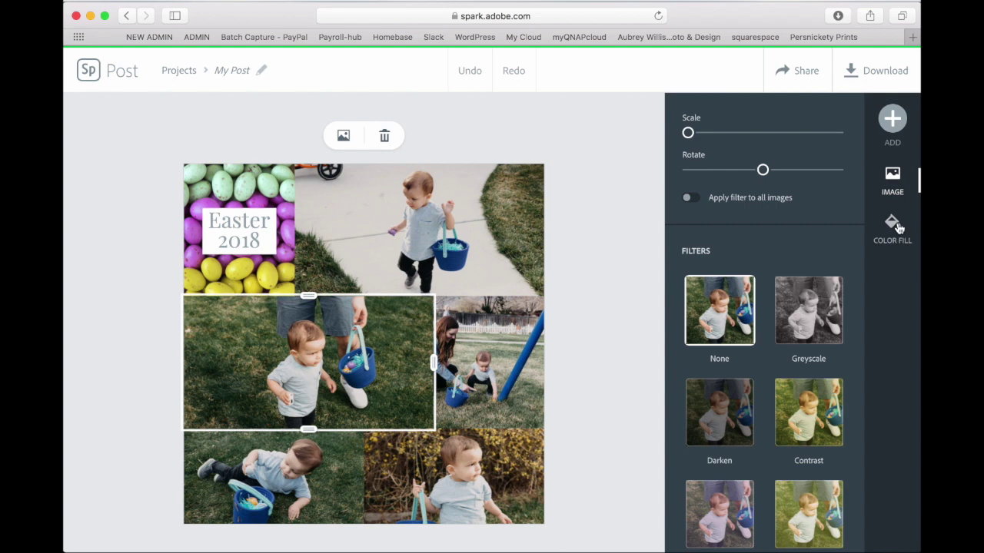
{"action": "left_click", "coordinate": [897, 229]}
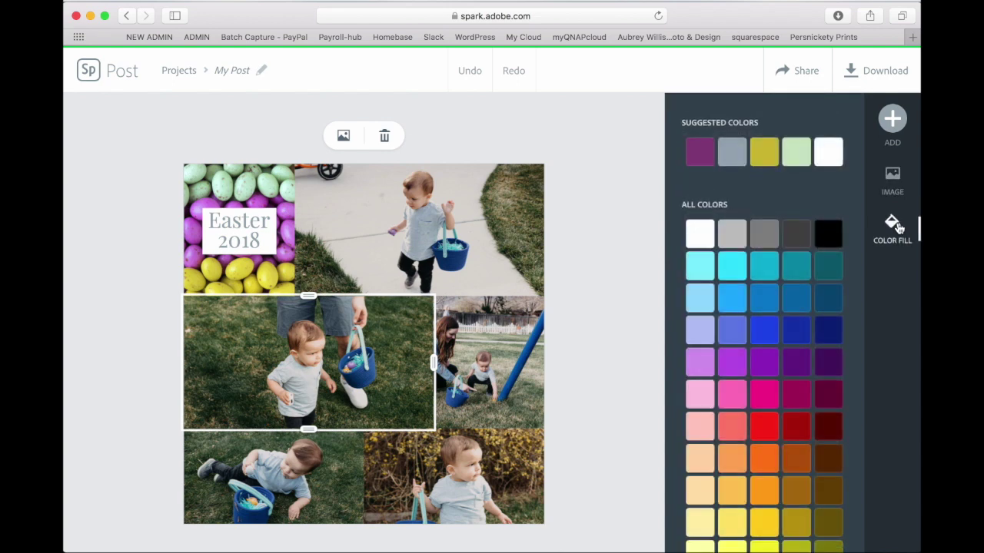
- Fill the middle cell with white, undo it, and deselect back to design options
{"action": "left_click", "coordinate": [696, 243]}
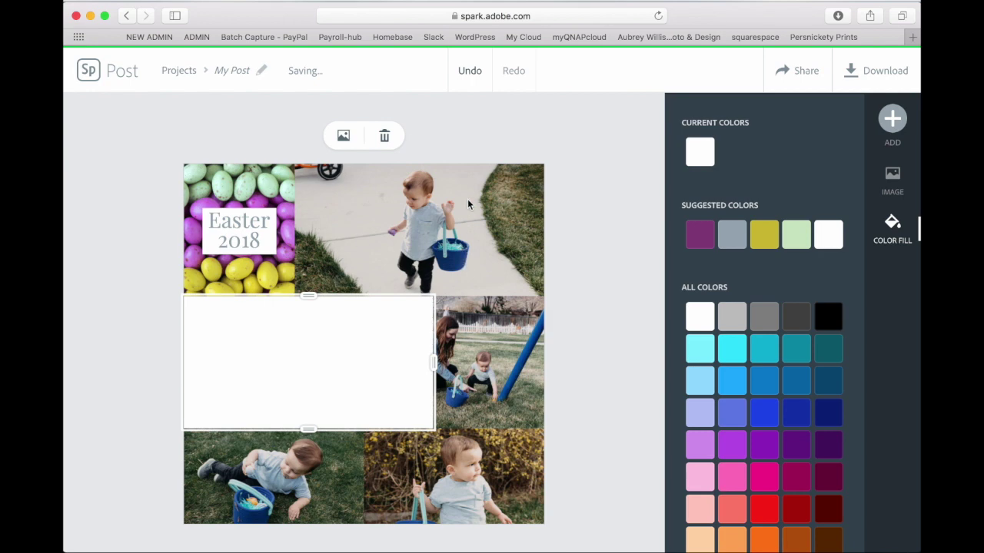
{"action": "left_click", "coordinate": [470, 73]}
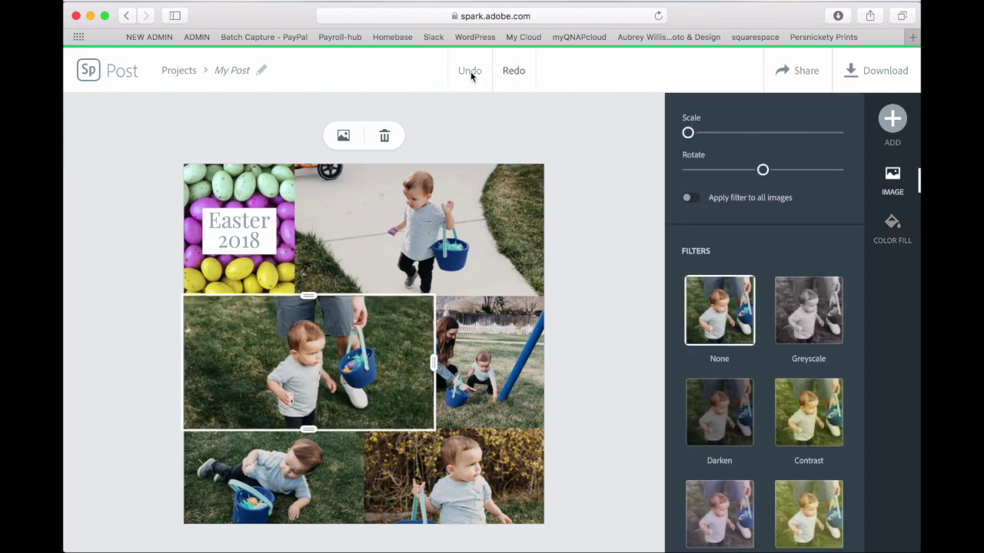
{"action": "left_click", "coordinate": [589, 252]}
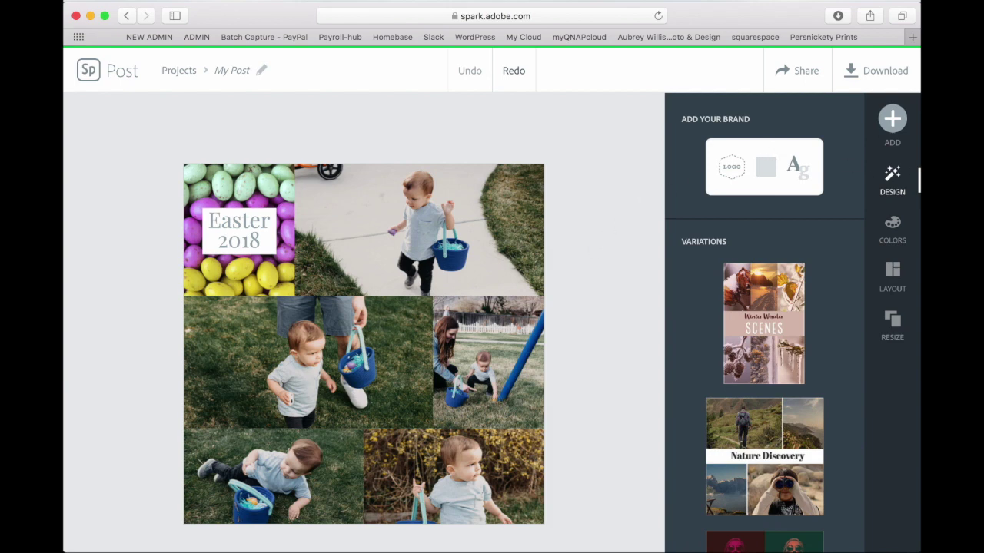
{"action": "left_click", "coordinate": [892, 122]}
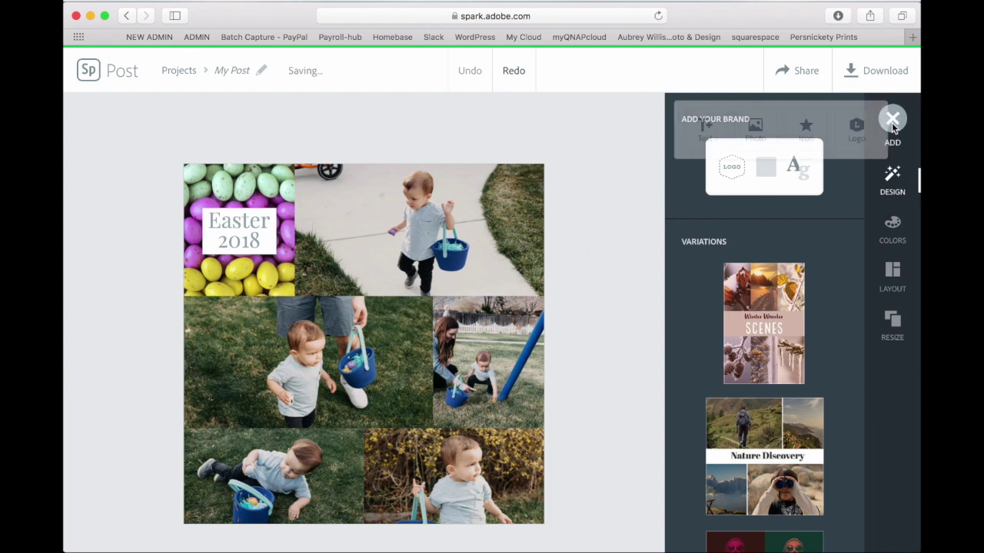
{"action": "left_click", "coordinate": [745, 223]}
{"action": "left_click", "coordinate": [889, 124]}
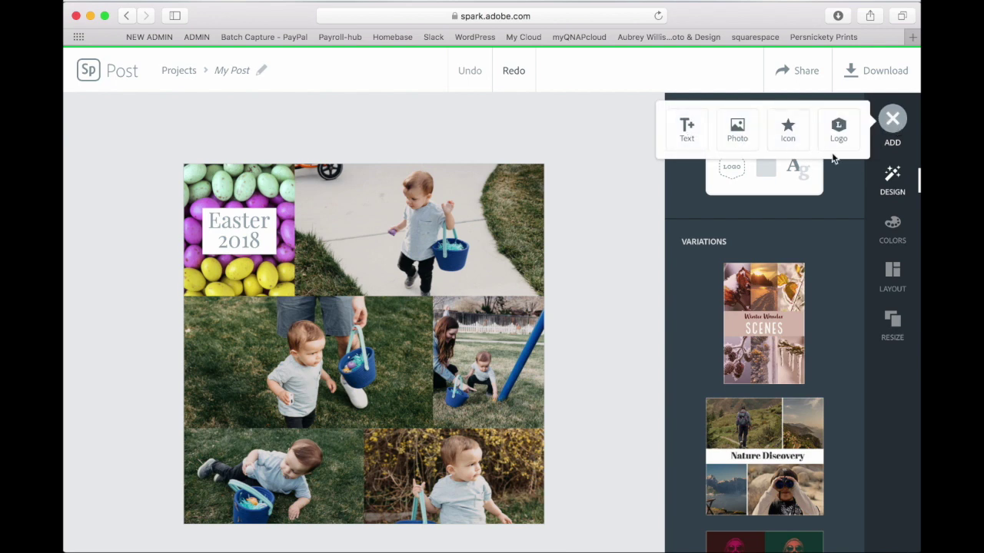
{"action": "left_click", "coordinate": [885, 279]}
- Widen the Layout border slider to about 25 for a purple border around and between the cells
{"action": "scroll", "coordinate": [785, 297], "scroll_direction": "down", "scroll_amount": 3}
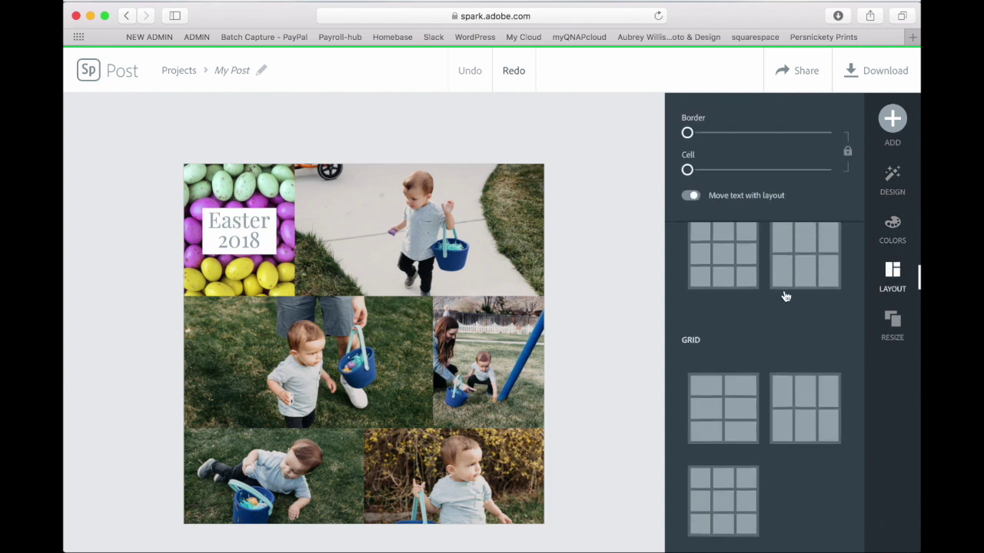
{"action": "scroll", "coordinate": [783, 294], "scroll_direction": "up", "scroll_amount": 3}
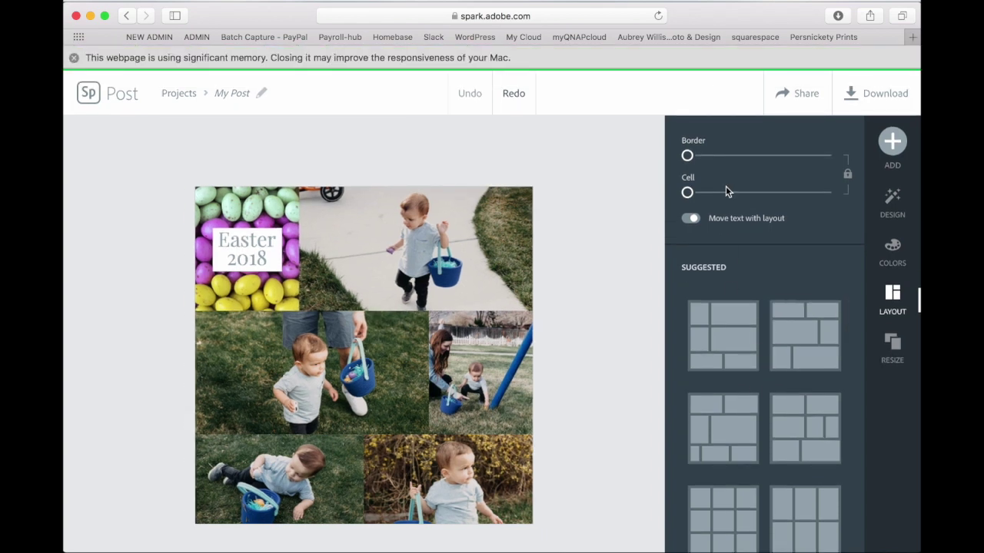
{"action": "left_click_drag", "start_coordinate": [689, 158], "coordinate": [723, 163]}
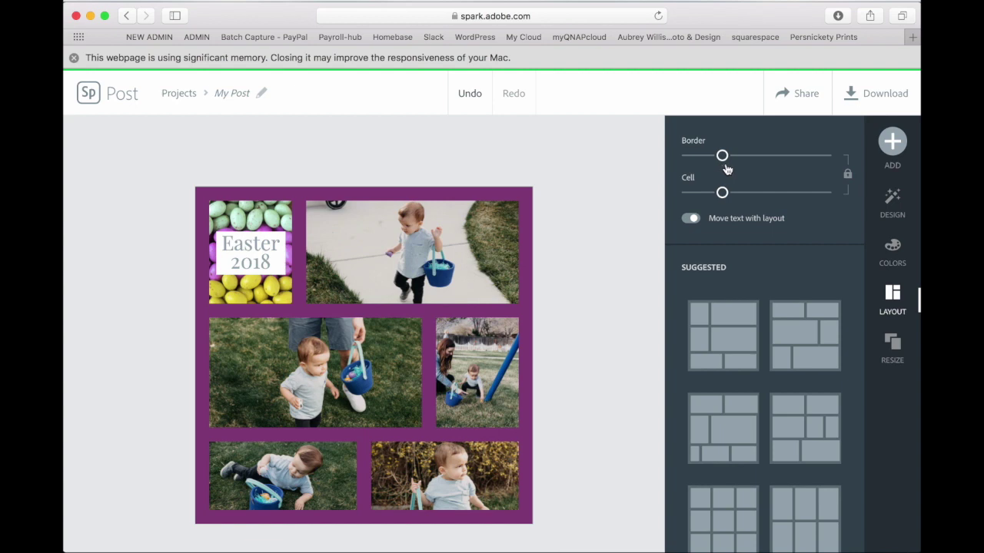
{"action": "left_click", "coordinate": [893, 215]}
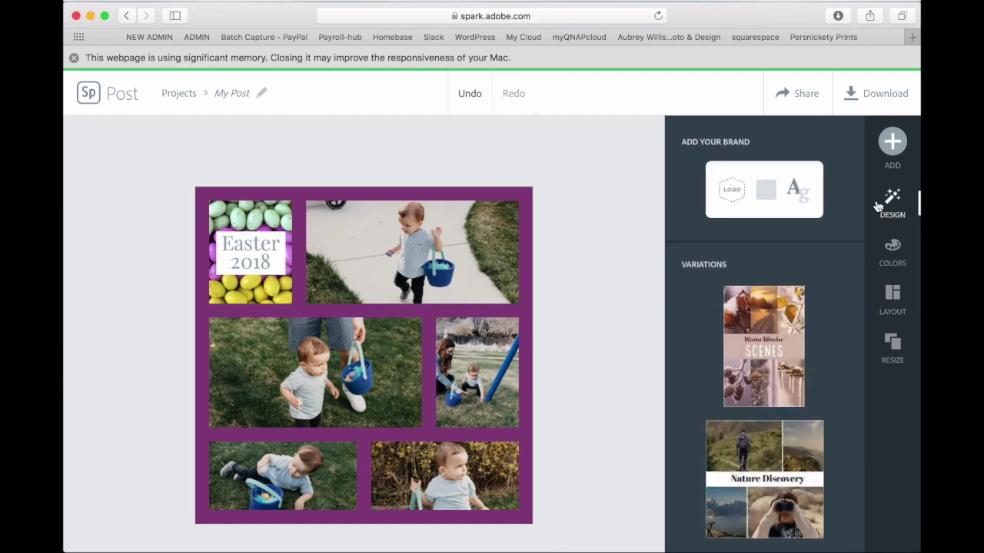
- Shuffle the colour palette repeatedly until the collage border turns white, keeping the title's white box
{"action": "scroll", "coordinate": [739, 355], "scroll_direction": "down", "scroll_amount": 1}
{"action": "scroll", "coordinate": [739, 355], "scroll_direction": "down", "scroll_amount": 5}
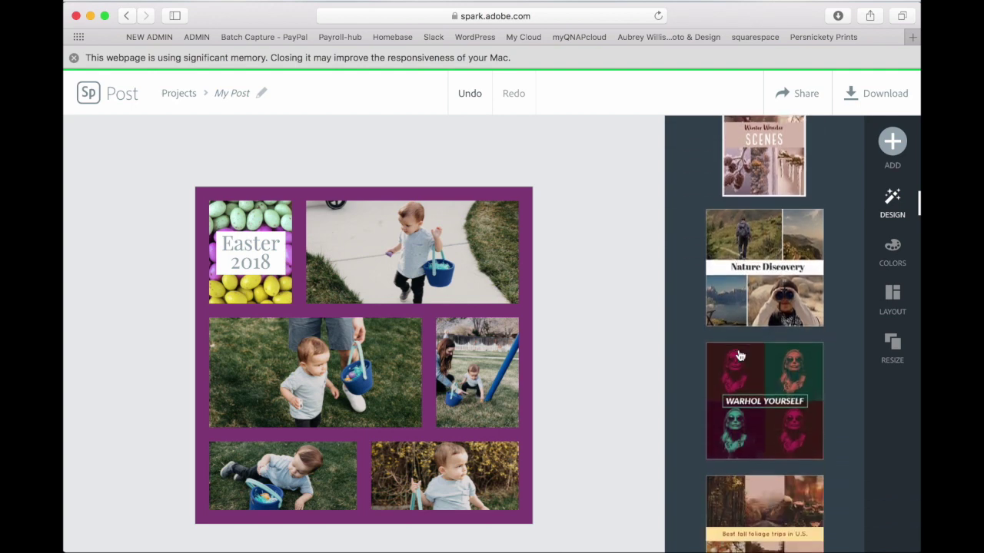
{"action": "scroll", "coordinate": [739, 369], "scroll_direction": "up", "scroll_amount": 5}
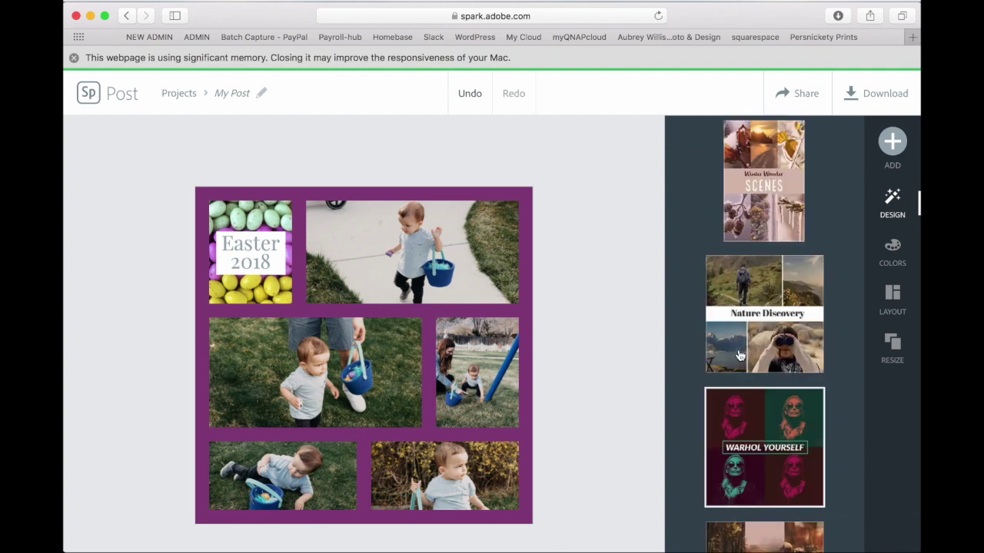
{"action": "left_click", "coordinate": [894, 251]}
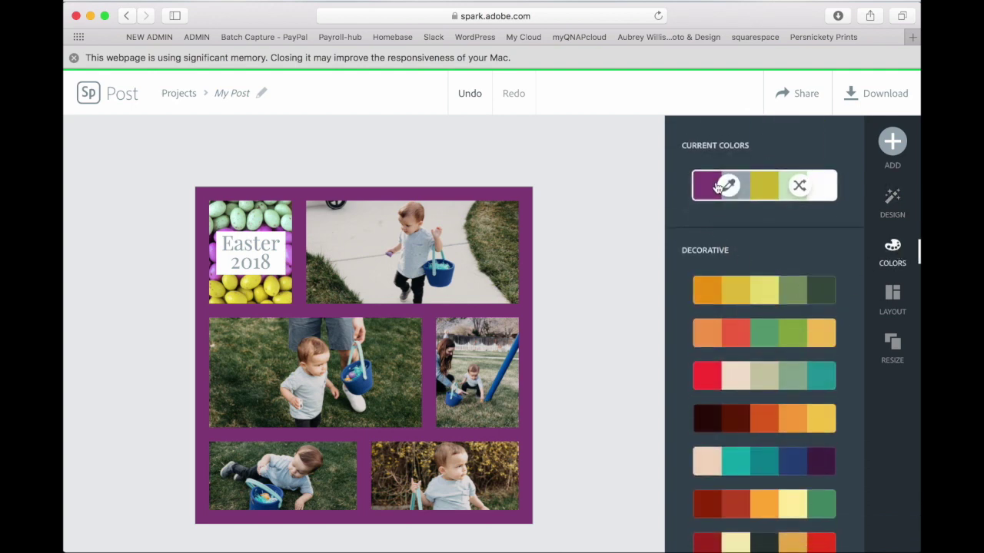
{"action": "left_click", "coordinate": [801, 189]}
{"action": "left_click", "coordinate": [802, 188]}
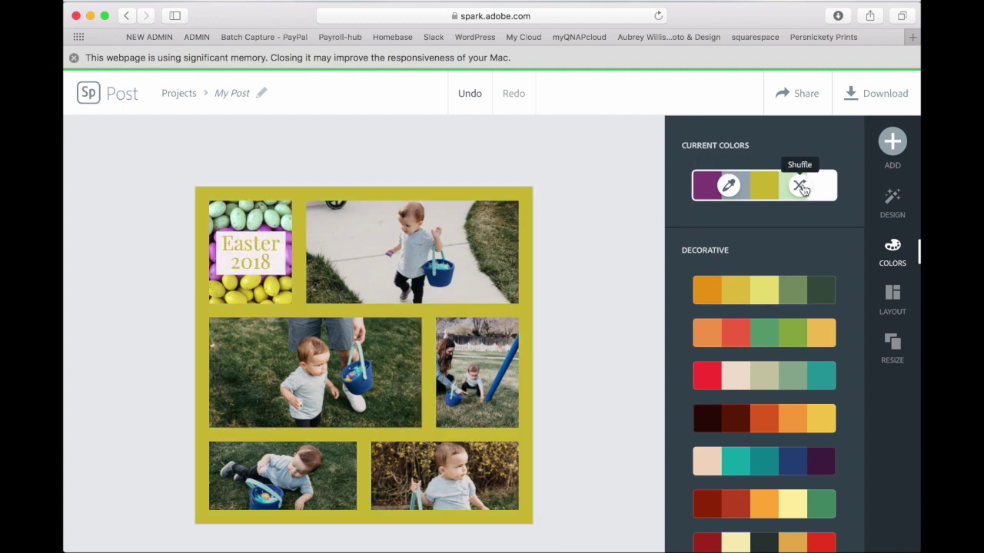
{"action": "left_click", "coordinate": [801, 188]}
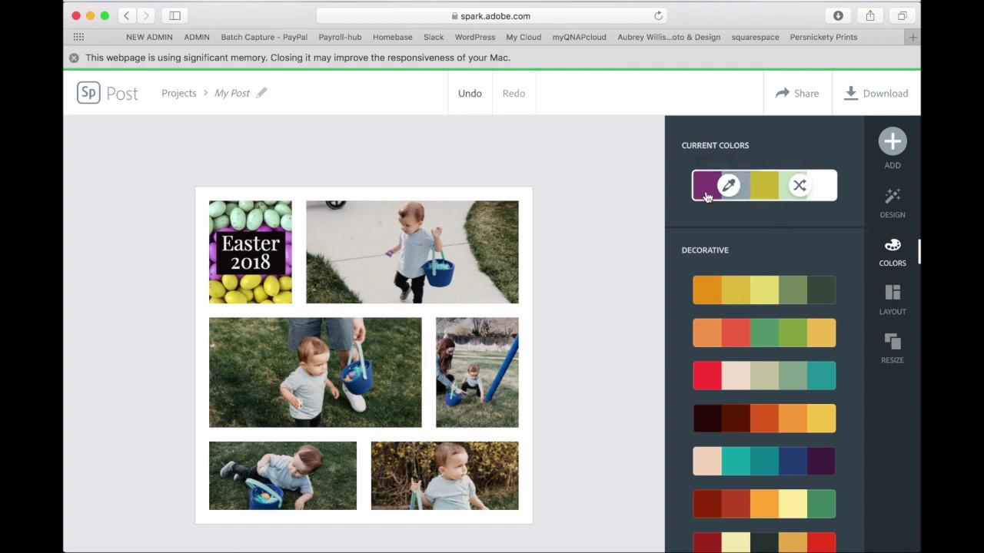
{"action": "left_click", "coordinate": [800, 187]}
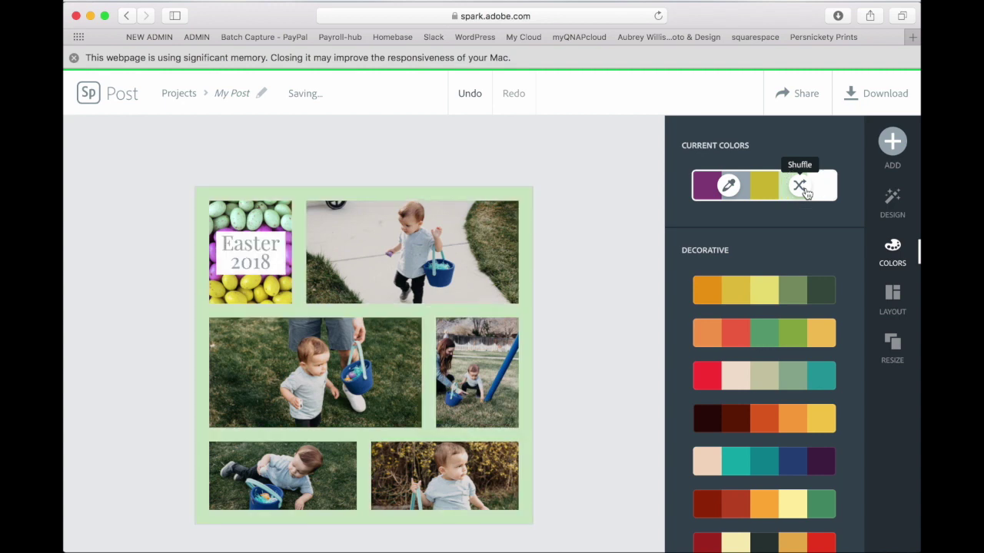
{"action": "left_click", "coordinate": [803, 190]}
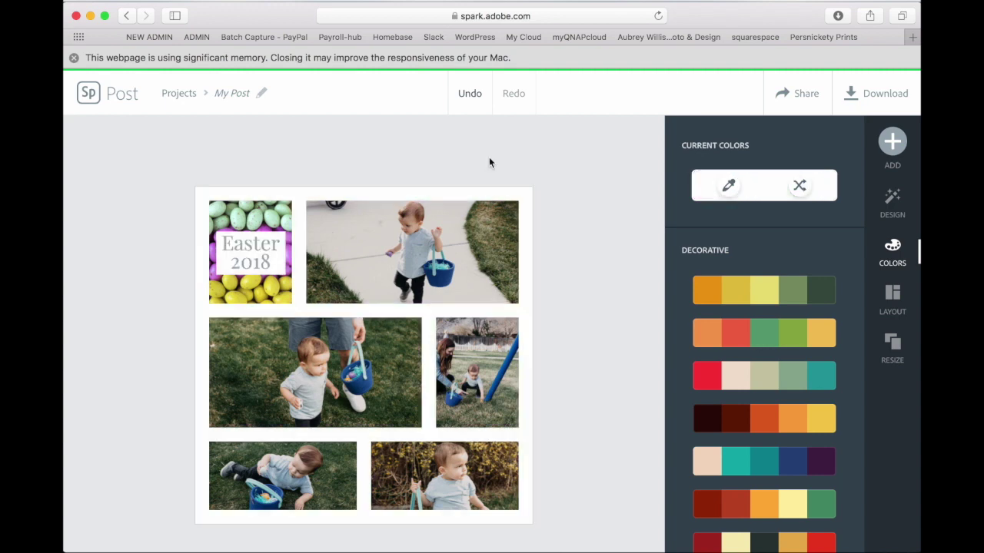
- Replace the 'My Post' project title with 'Easter 2018'
{"action": "left_click", "coordinate": [226, 103]}
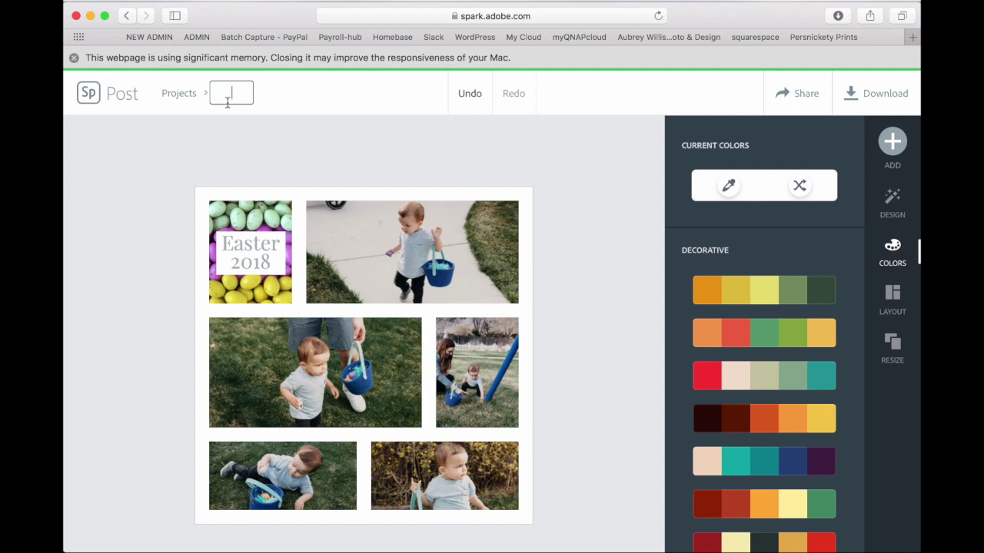
{"action": "type", "text": "Easter 2018"}
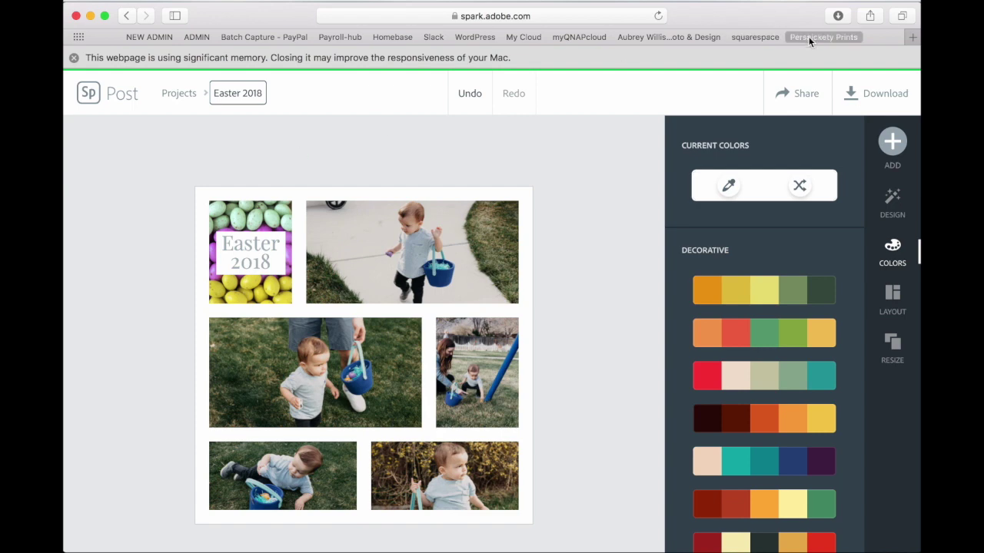
{"action": "left_click", "coordinate": [866, 95]}
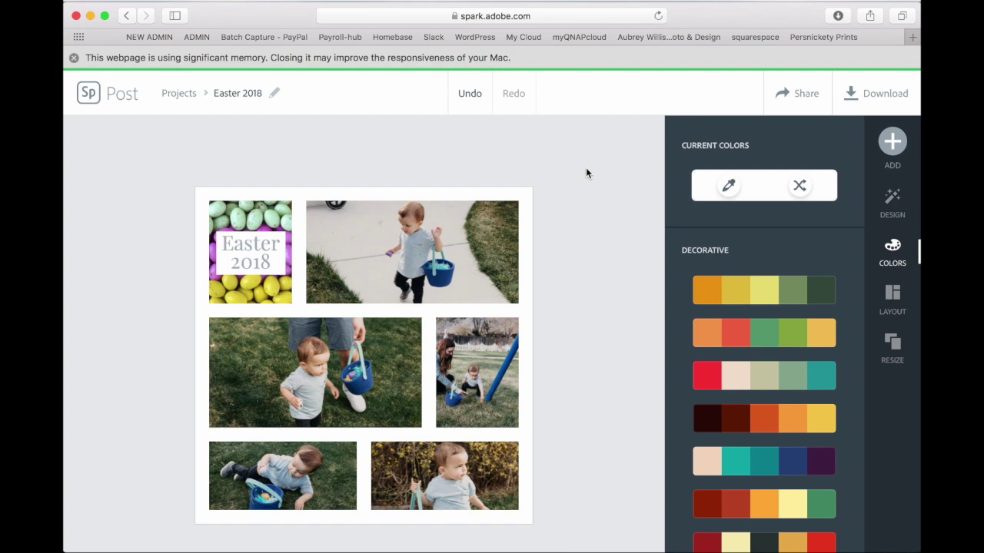
- Load persnicketyprints.com in a new Safari tab to reach the Select Album page
{"action": "key", "text": "super+t"}
{"action": "type", "text": "pers"}
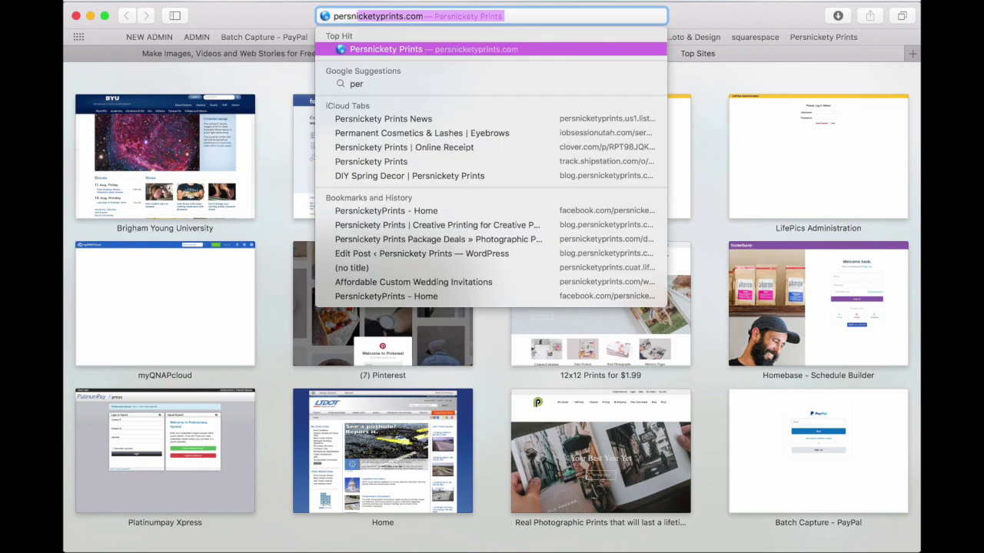
{"action": "key", "text": "Return"}
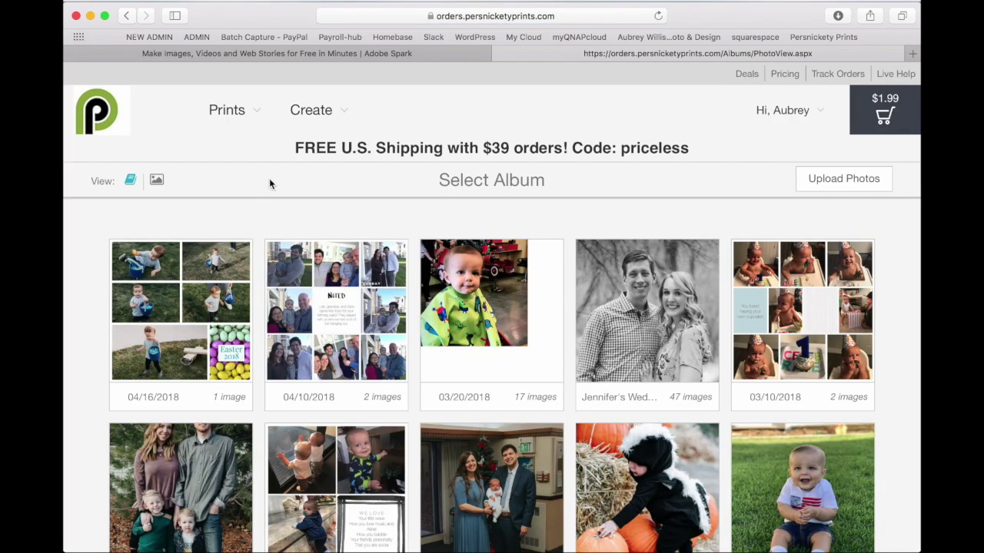
- Upload Easter 2018-2.jpg from Downloads, bringing the 04/16/2018 album to 2 images
{"action": "left_click", "coordinate": [853, 181]}
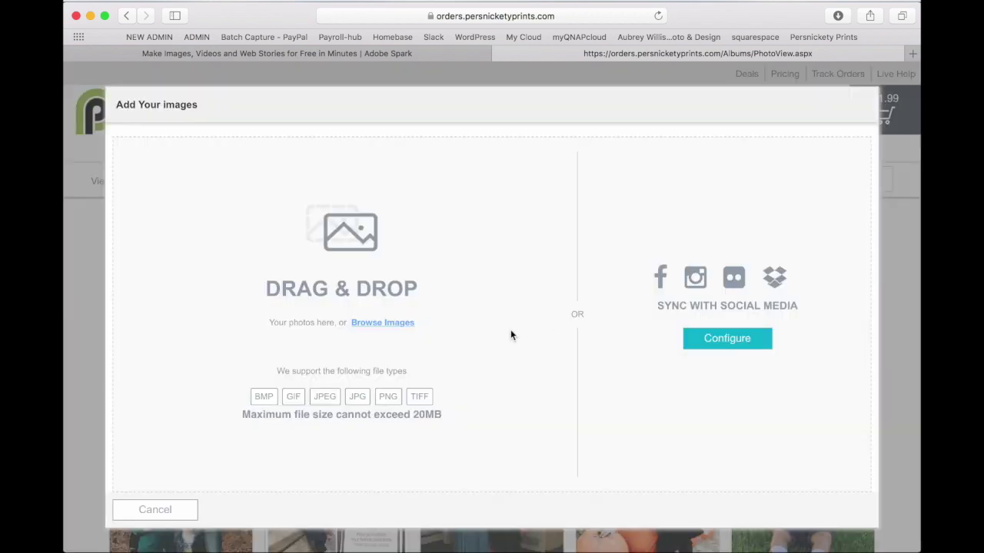
{"action": "left_click", "coordinate": [409, 323]}
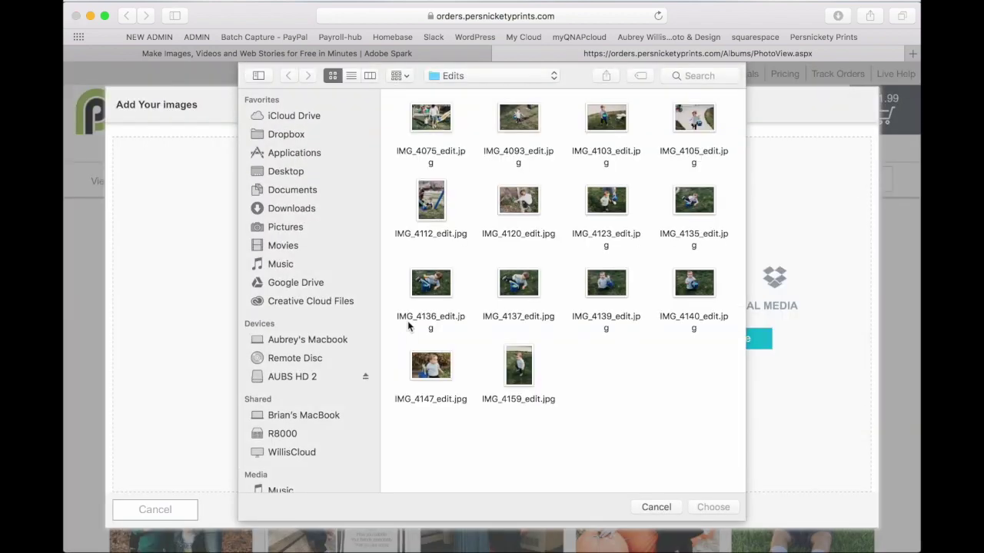
{"action": "left_click", "coordinate": [293, 208]}
{"action": "scroll", "coordinate": [423, 195], "scroll_direction": "down", "scroll_amount": 5}
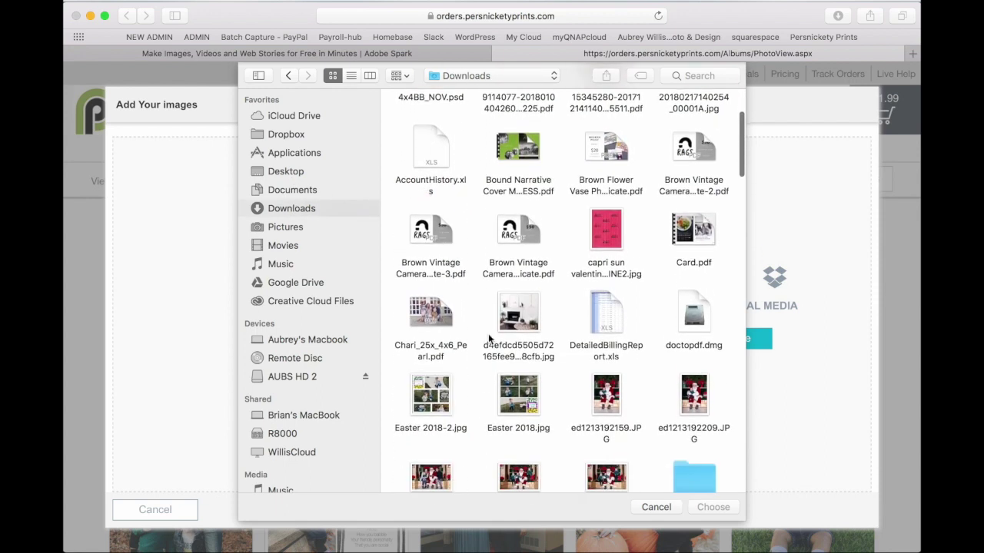
{"action": "left_click", "coordinate": [443, 411]}
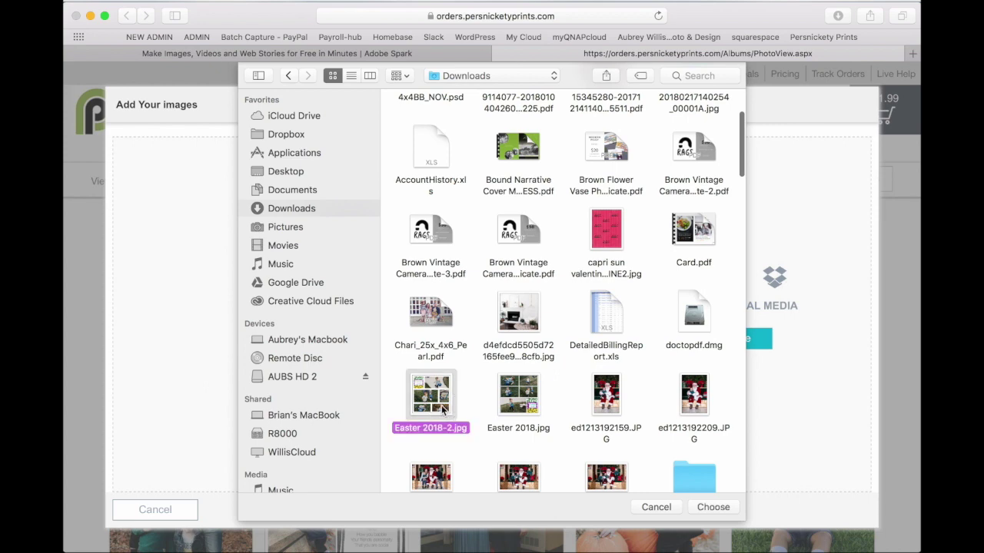
{"action": "left_click", "coordinate": [701, 511]}
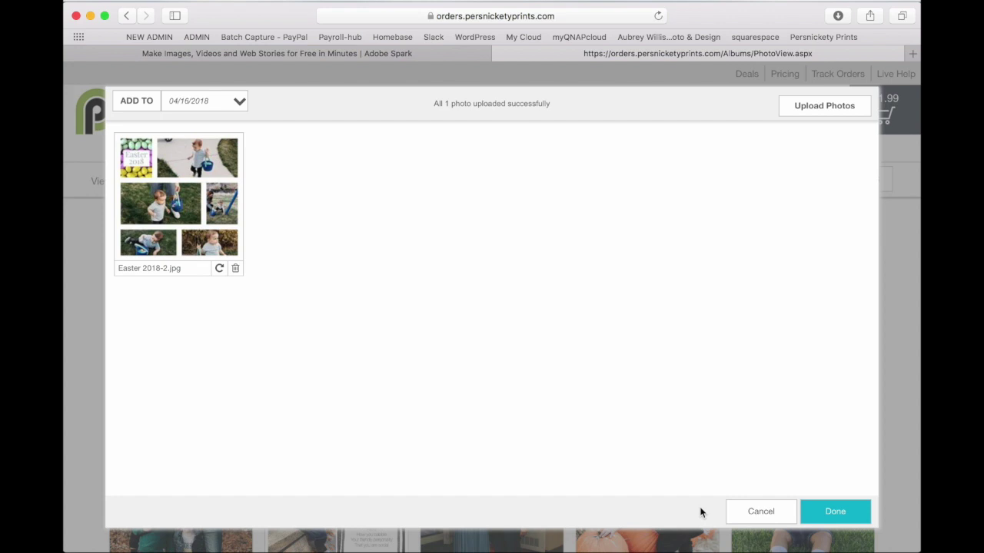
{"action": "left_click", "coordinate": [819, 513]}
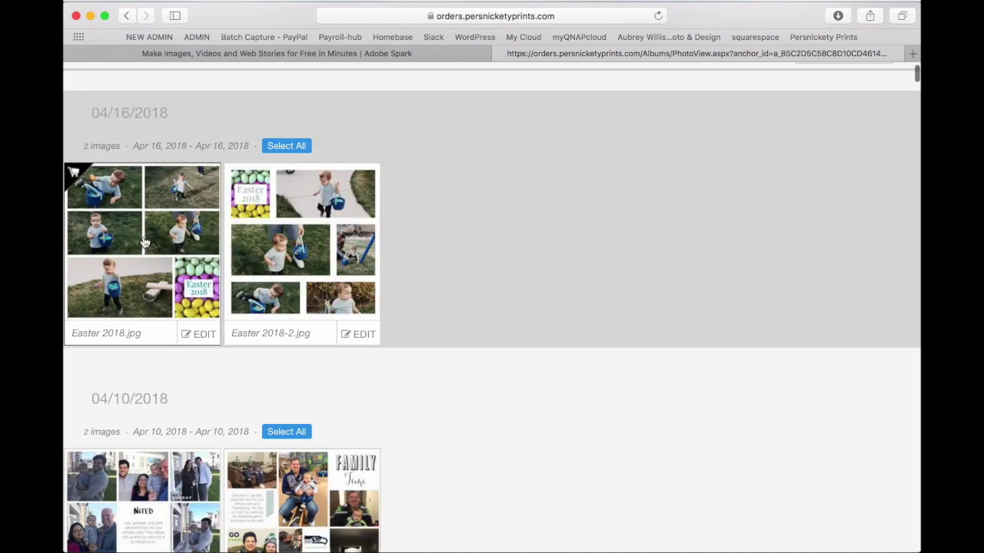
- Order a 12x12" photographic print of Easter 2018-2.jpg at $1.99
{"action": "left_click", "coordinate": [296, 269]}
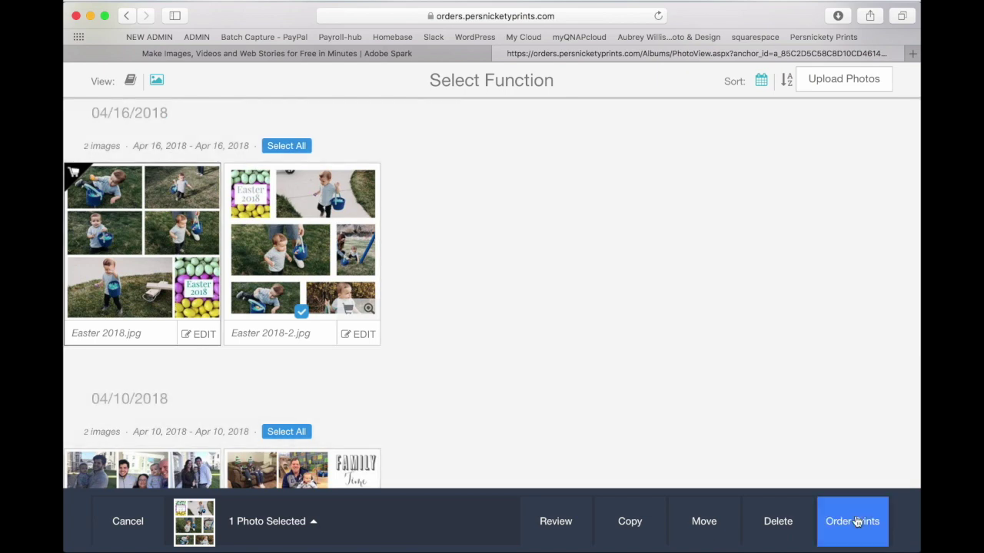
{"action": "left_click", "coordinate": [855, 521]}
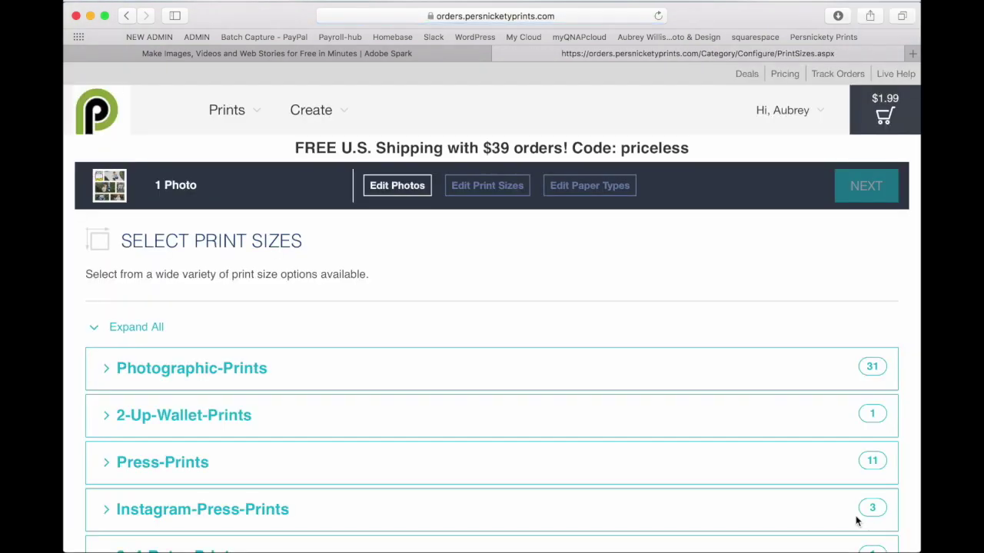
{"action": "left_click", "coordinate": [216, 372]}
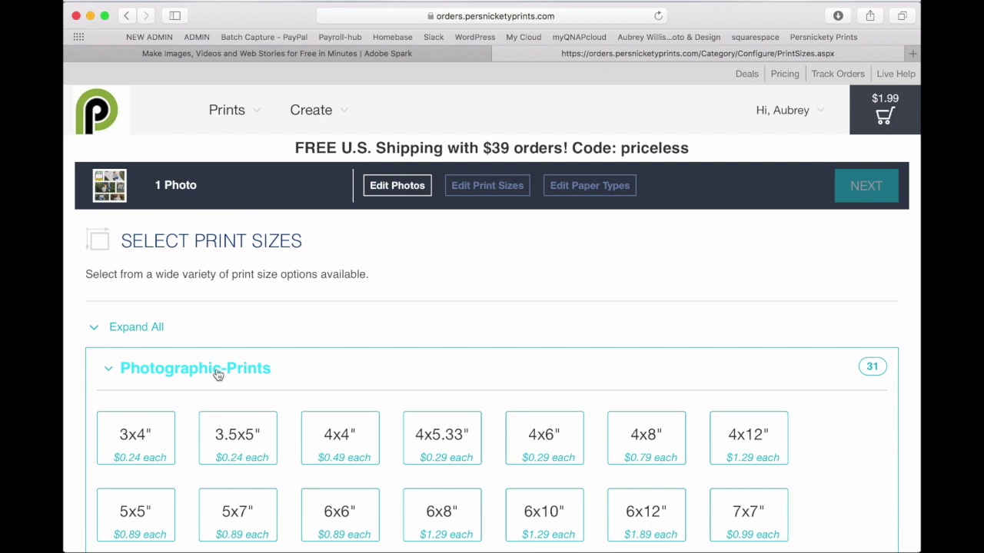
{"action": "left_click", "coordinate": [638, 438]}
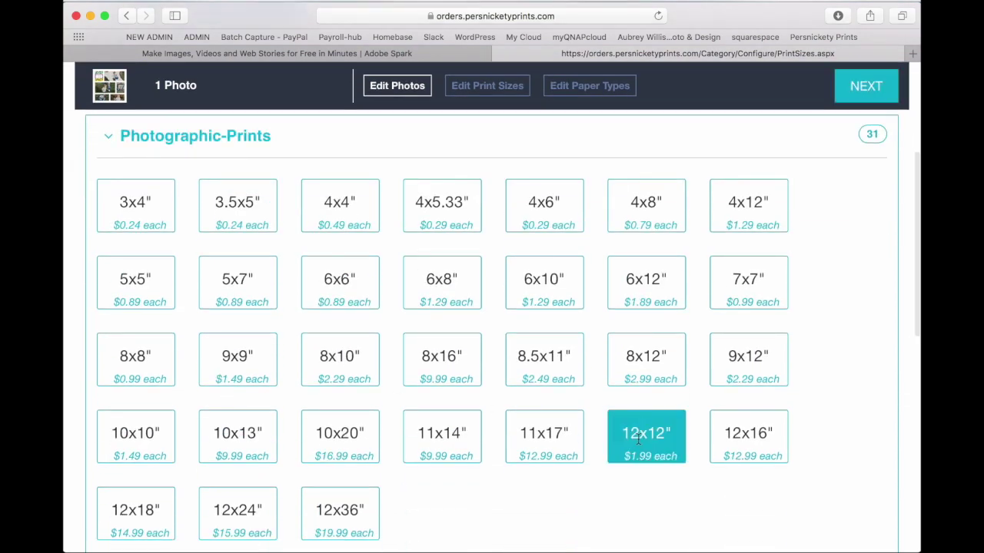
{"action": "left_click", "coordinate": [845, 85]}
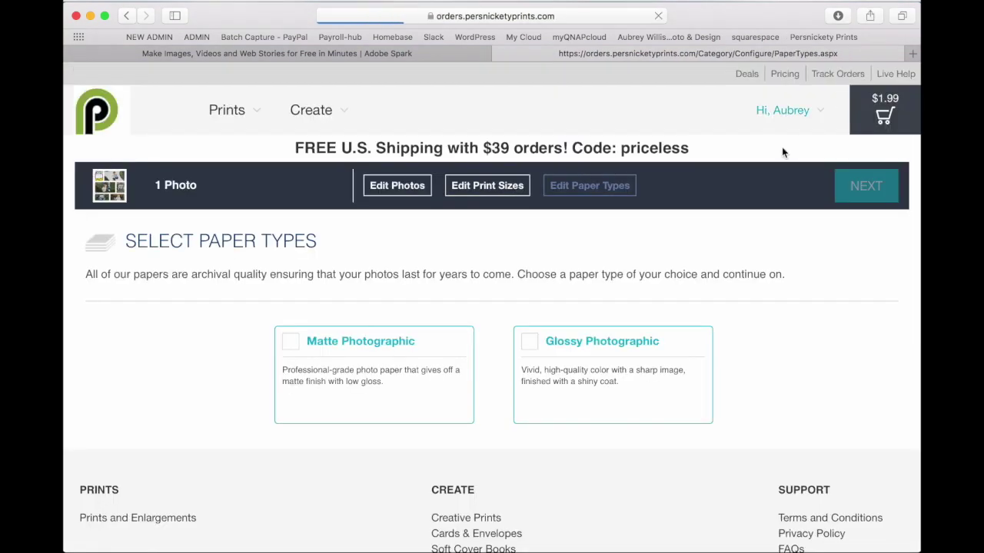
- Choose Matte Photographic paper, set quantity 1, and add to cart for a $3.98 subtotal
{"action": "left_click", "coordinate": [336, 343]}
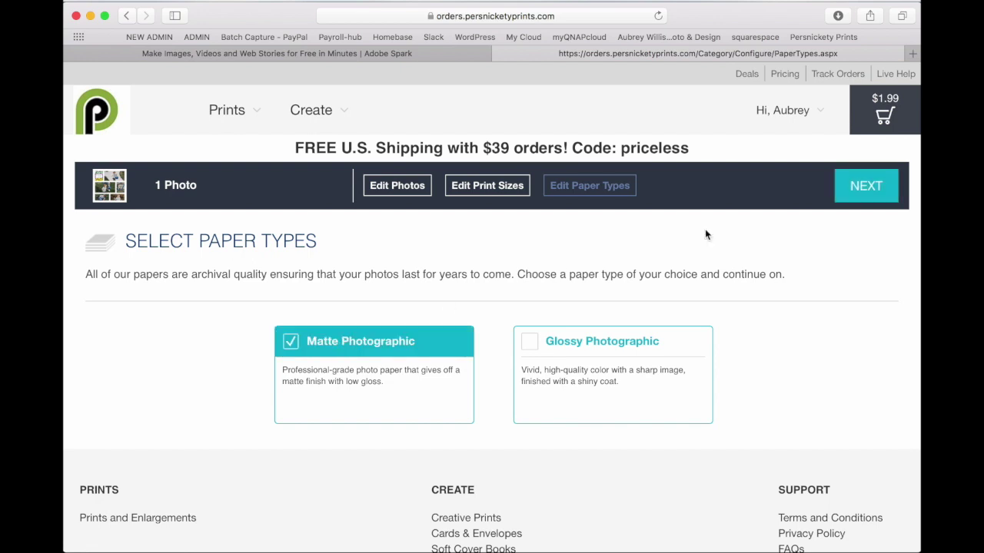
{"action": "left_click", "coordinate": [840, 191]}
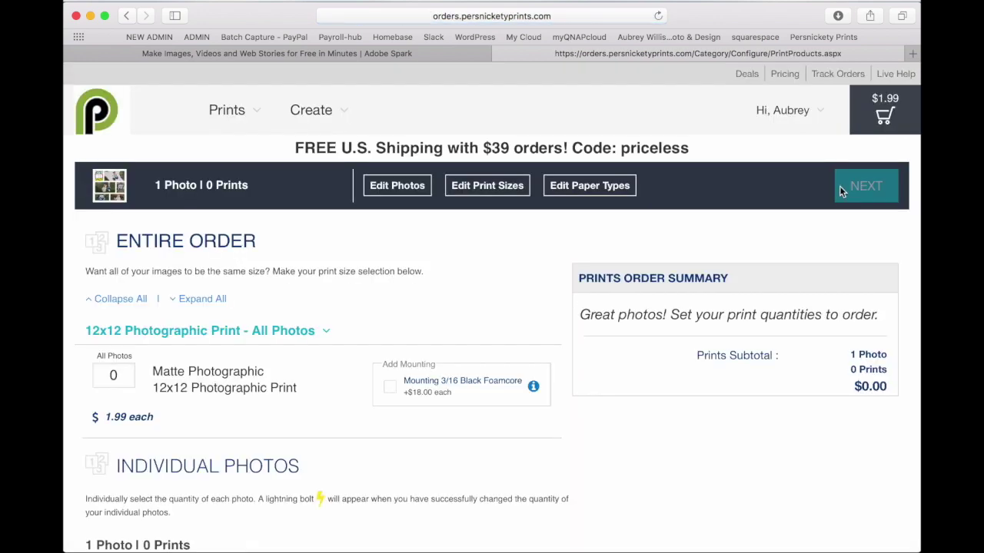
{"action": "left_click", "coordinate": [115, 375]}
{"action": "type", "text": "1"}
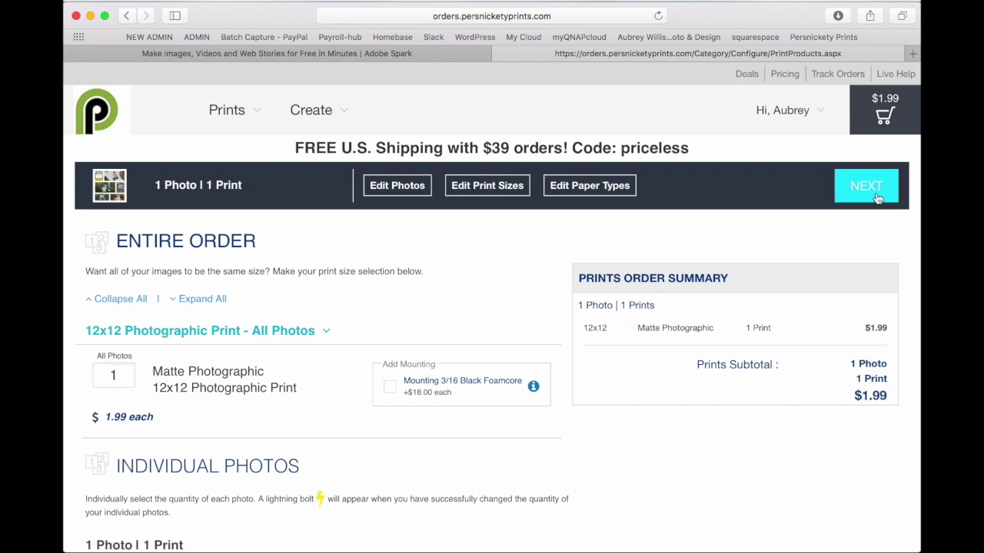
{"action": "left_click", "coordinate": [876, 192]}
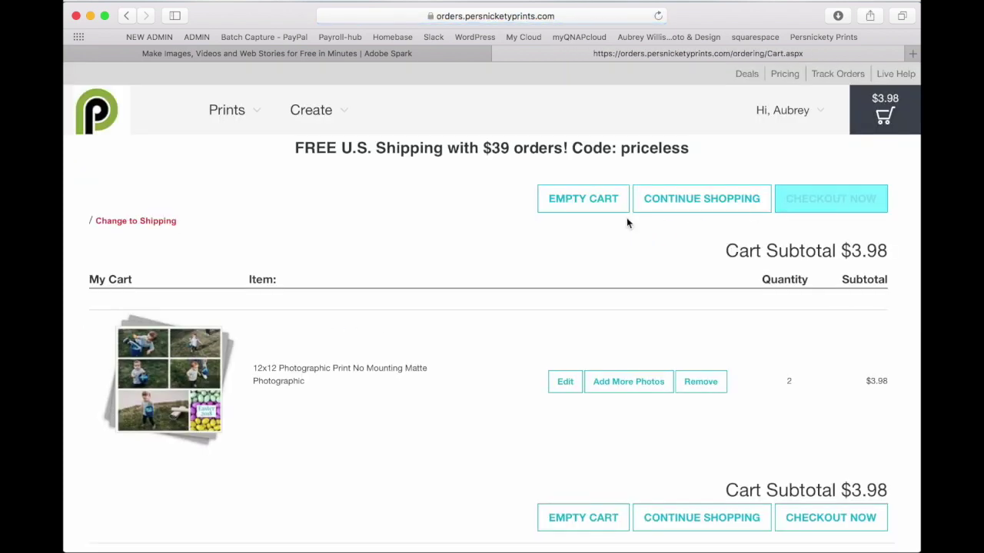
{"action": "scroll", "coordinate": [626, 217], "scroll_direction": "down", "scroll_amount": 3}
{"action": "scroll", "coordinate": [448, 292], "scroll_direction": "up", "scroll_amount": 2}
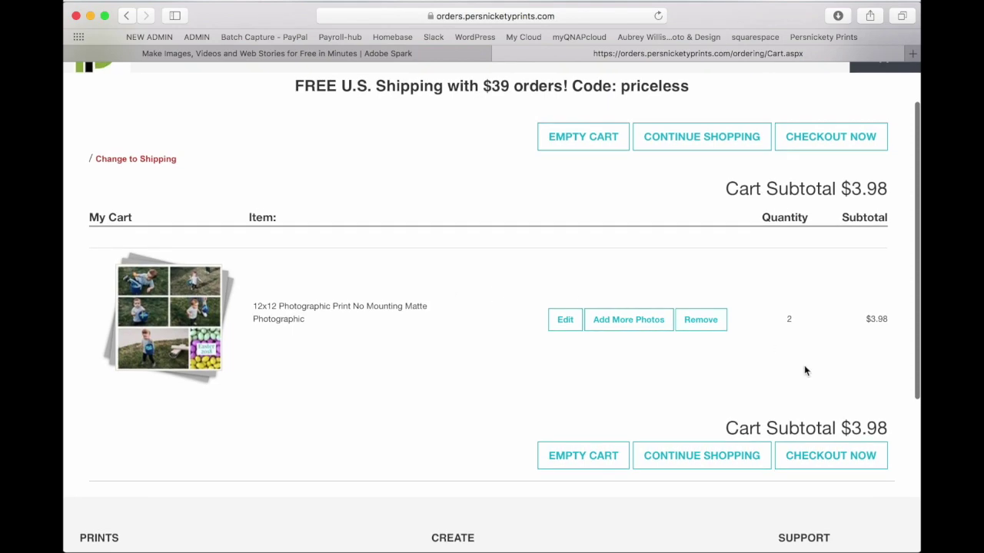